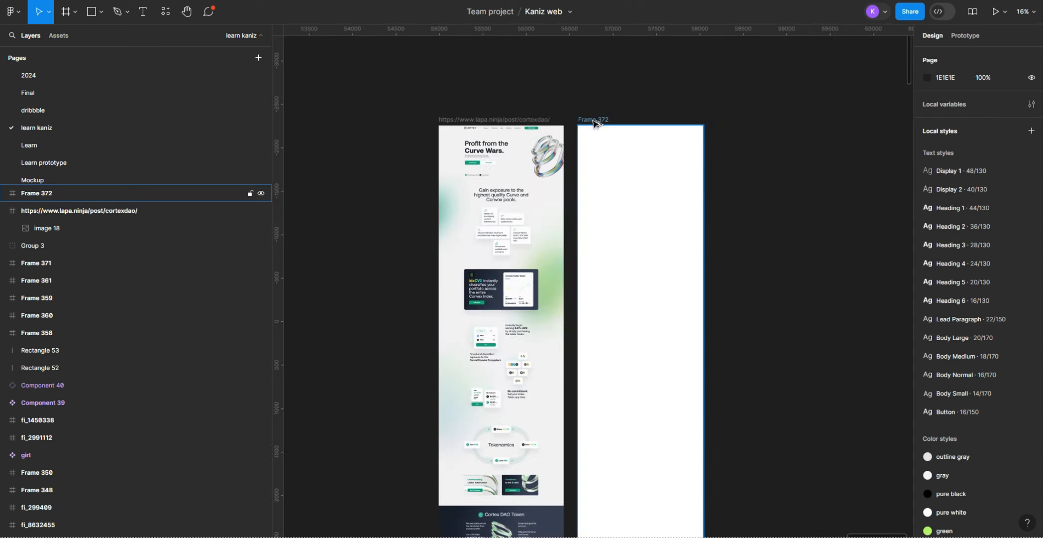
# Step: Duplicate the blank white Frame 372 and place the copy beside the original
pyautogui.moveTo(594, 120); pyautogui.dragTo(740, 119)
pyautogui.click(710, 107)
pyautogui.hscroll(3, 710, 107)
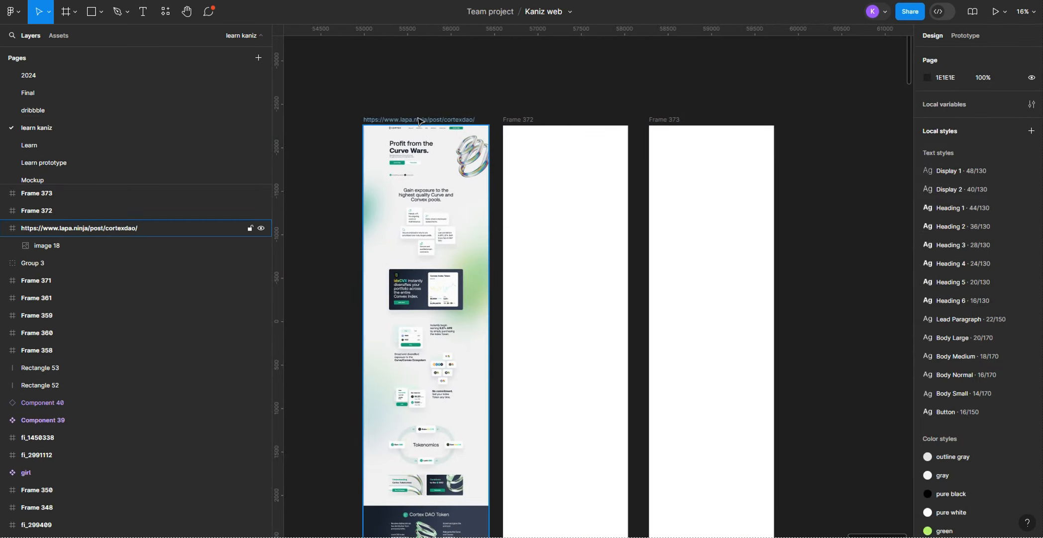
# Step: Delete the cortexdao reference frame and undo that deletion
pyautogui.click(418, 121)
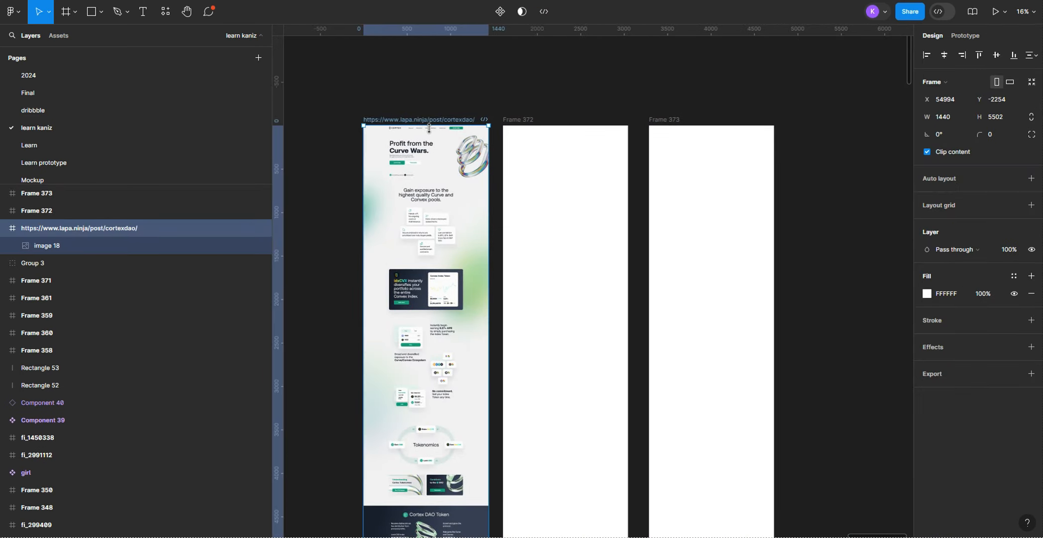
pyautogui.press('Delete')
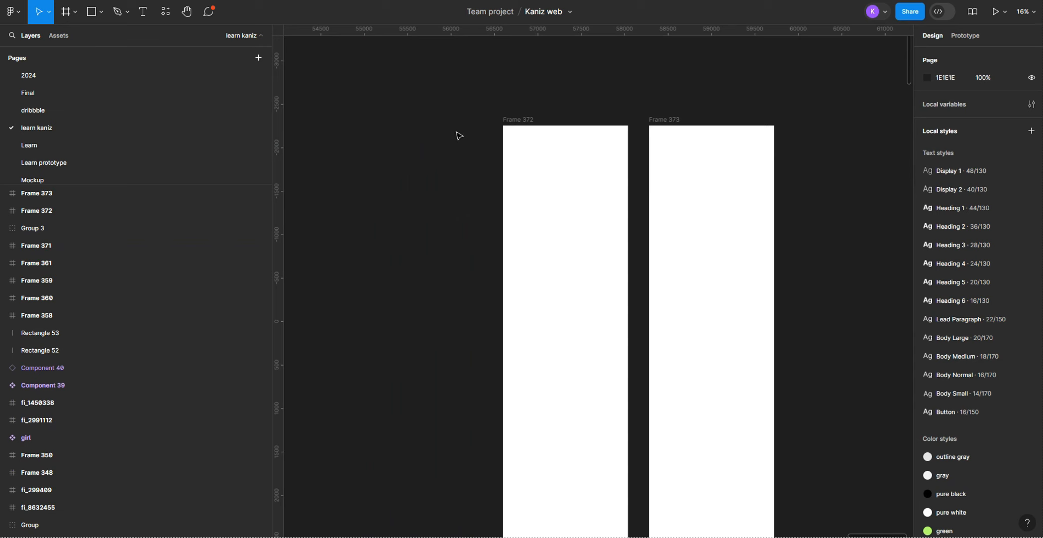
pyautogui.hotkey('ctrl', 'z')
pyautogui.click(414, 137)
pyautogui.click(344, 121)
pyautogui.moveTo(342, 123); pyautogui.dragTo(418, 121)
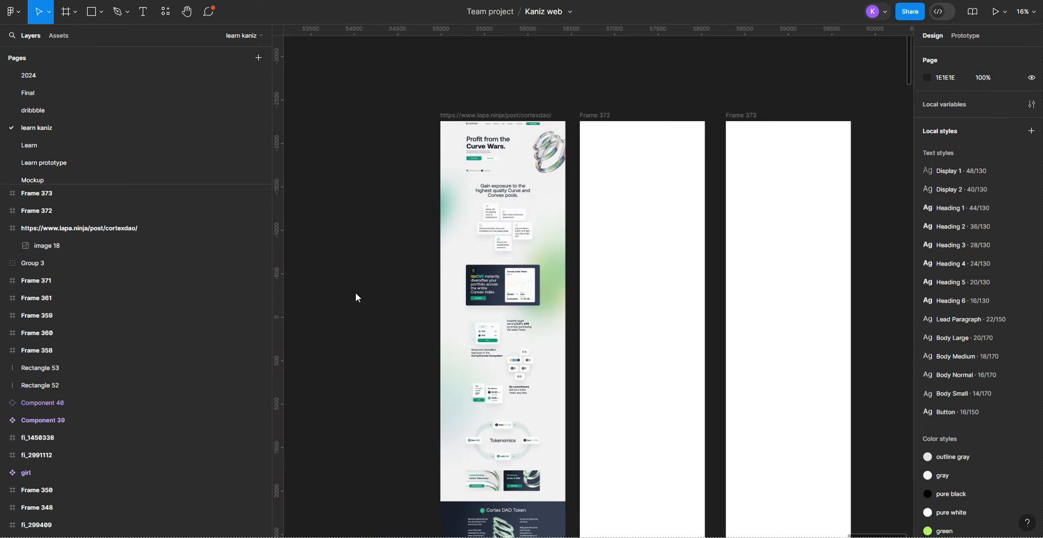
# Step: Add a layout grid to the cortexdao reference frame
pyautogui.click(510, 114)
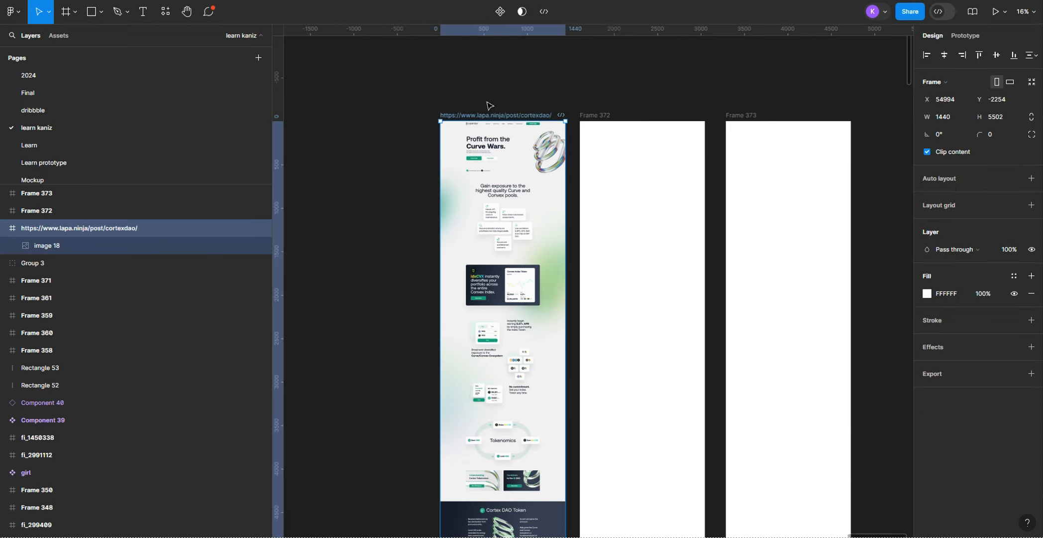
pyautogui.click(488, 103)
pyautogui.click(478, 116)
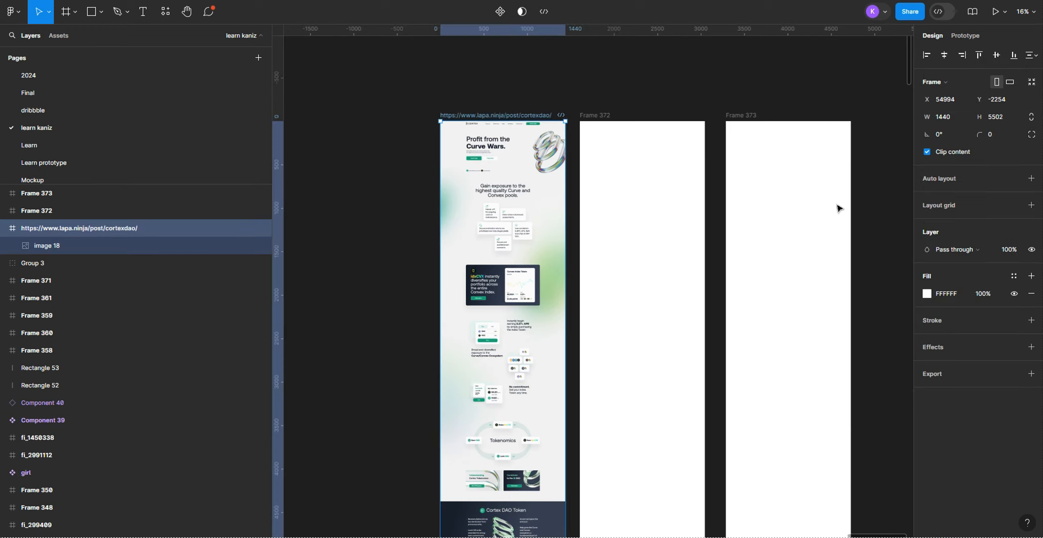
pyautogui.click(959, 203)
# Step: Delete the duplicated blank Frame 373
pyautogui.click(37, 193)
pyautogui.press('Delete')
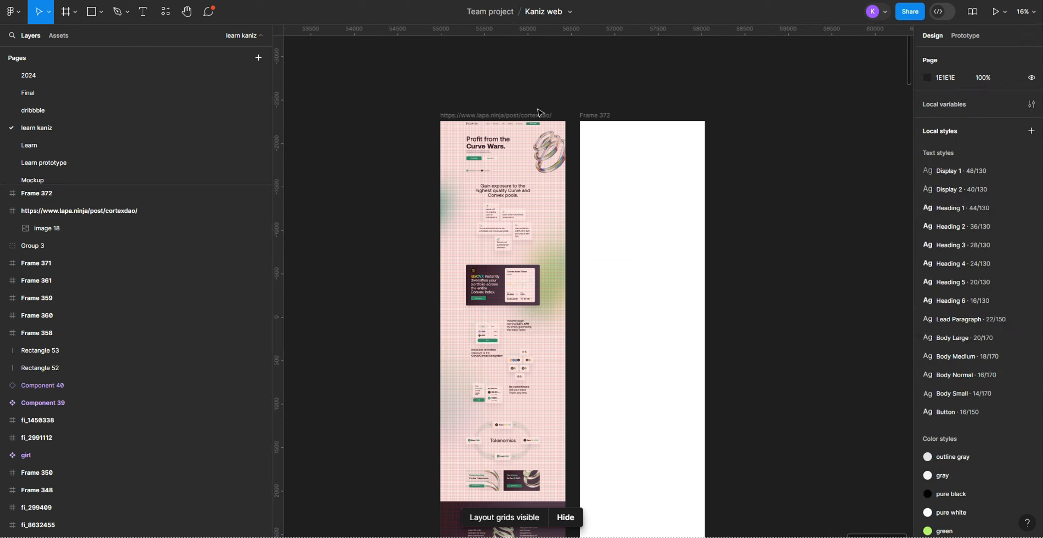
# Step: Apply the saved style "grid" to the cortexdao reference frame's layout grid
pyautogui.click(539, 113)
pyautogui.click(1007, 209)
pyautogui.click(946, 273)
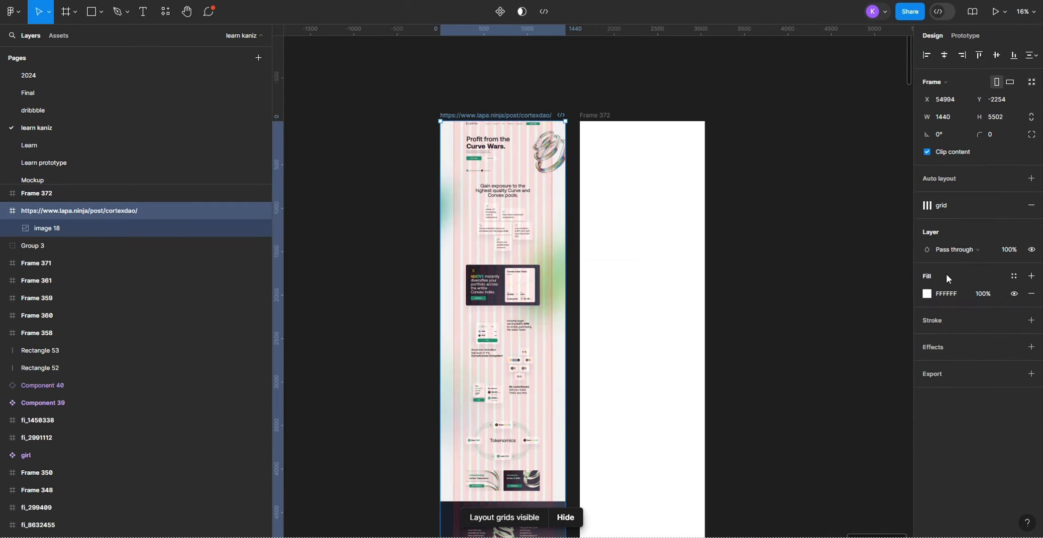
# Step: Review the grid styles offered for the cortexdao reference frame's layout grid
pyautogui.click(773, 224)
pyautogui.click(472, 114)
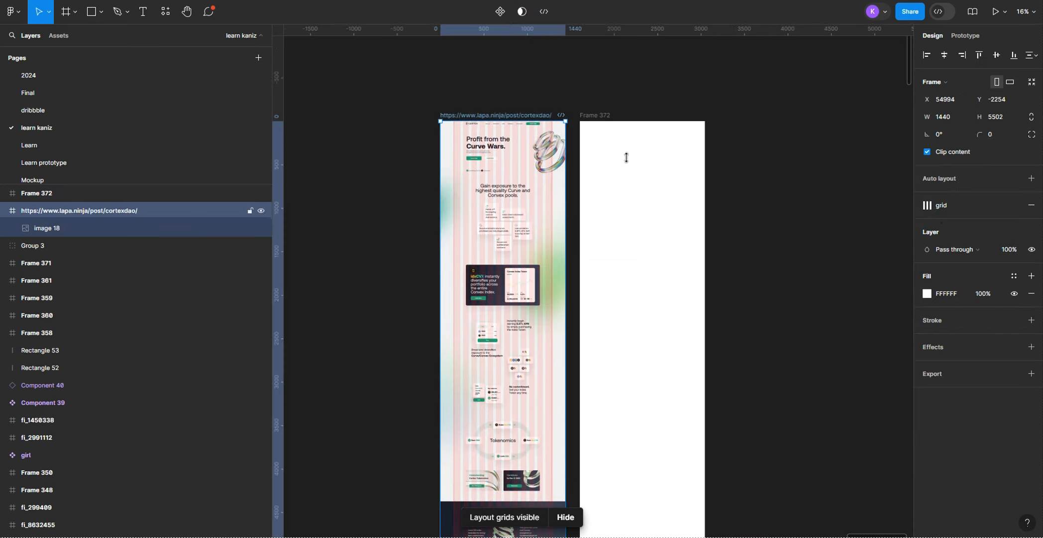
pyautogui.click(927, 206)
pyautogui.click(932, 273)
pyautogui.click(927, 208)
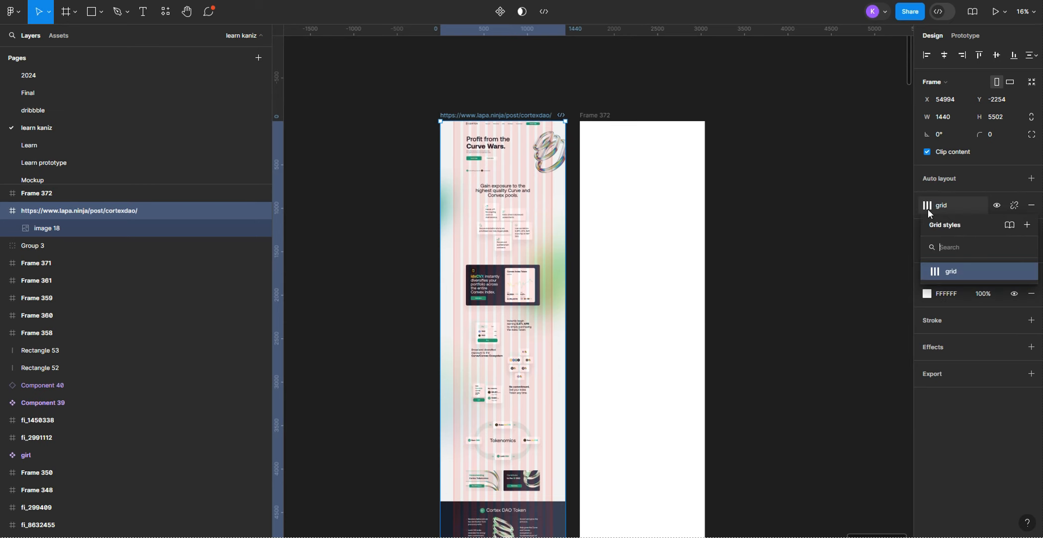
pyautogui.click(786, 194)
# Step: Add a layout grid to the blank Frame 372 and apply the saved style "grid" to it
pyautogui.scroll(1, 603, 157)
pyautogui.click(583, 103)
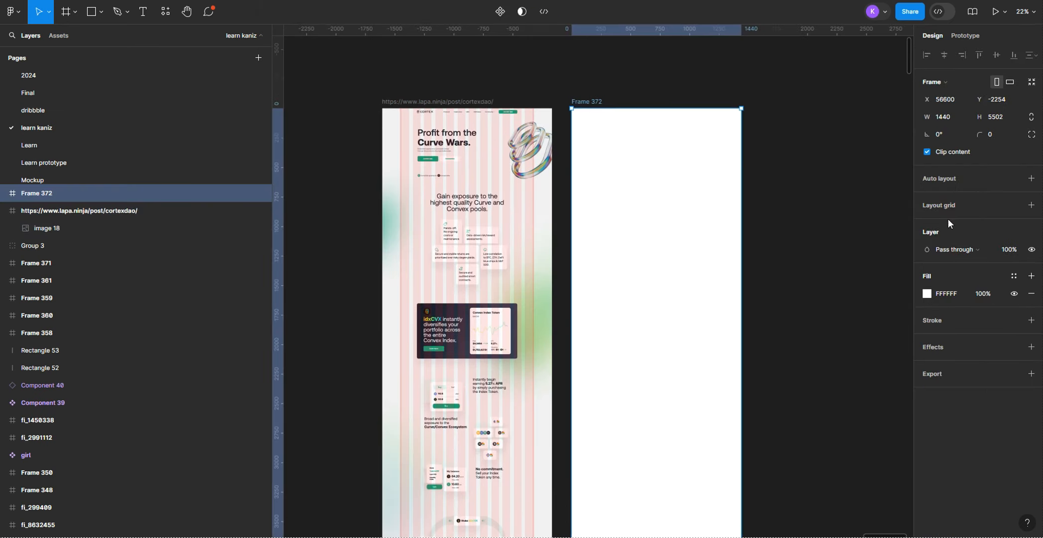
pyautogui.click(942, 207)
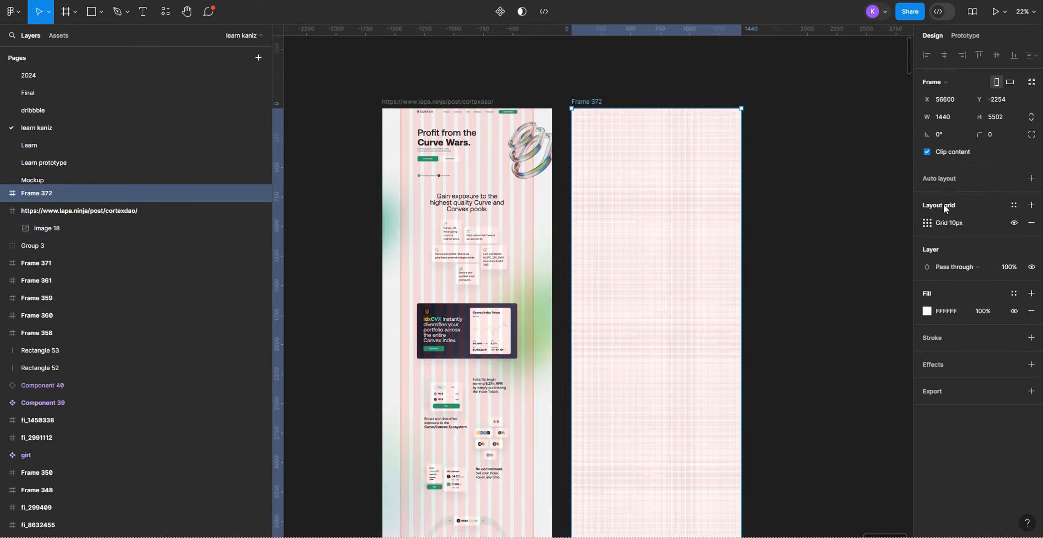
pyautogui.click(1013, 205)
pyautogui.click(943, 270)
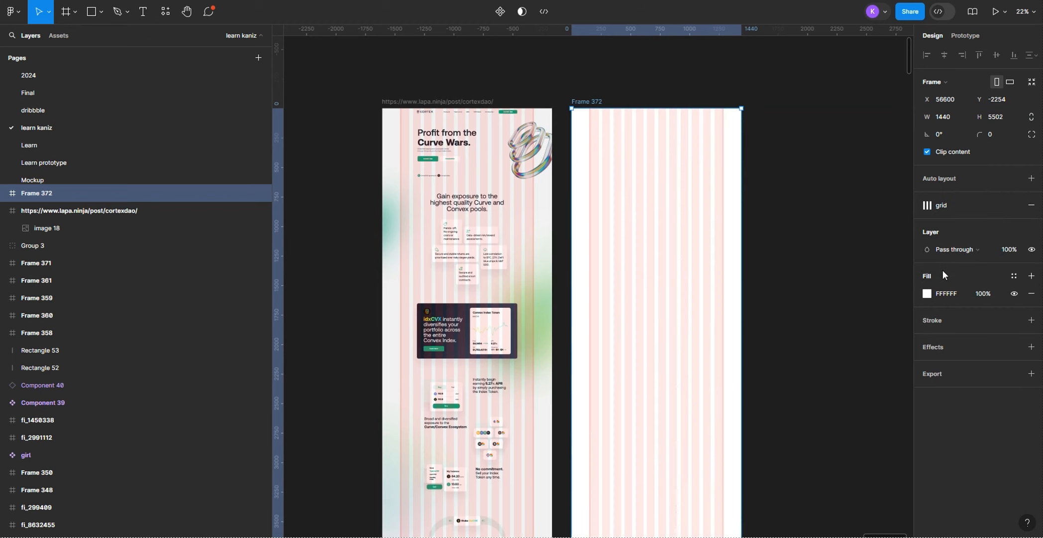
# Step: Examine how the reference design's header and hero section line up with the column grid
pyautogui.click(791, 231)
pyautogui.scroll(2, 505, 166)
pyautogui.scroll(1, 506, 166)
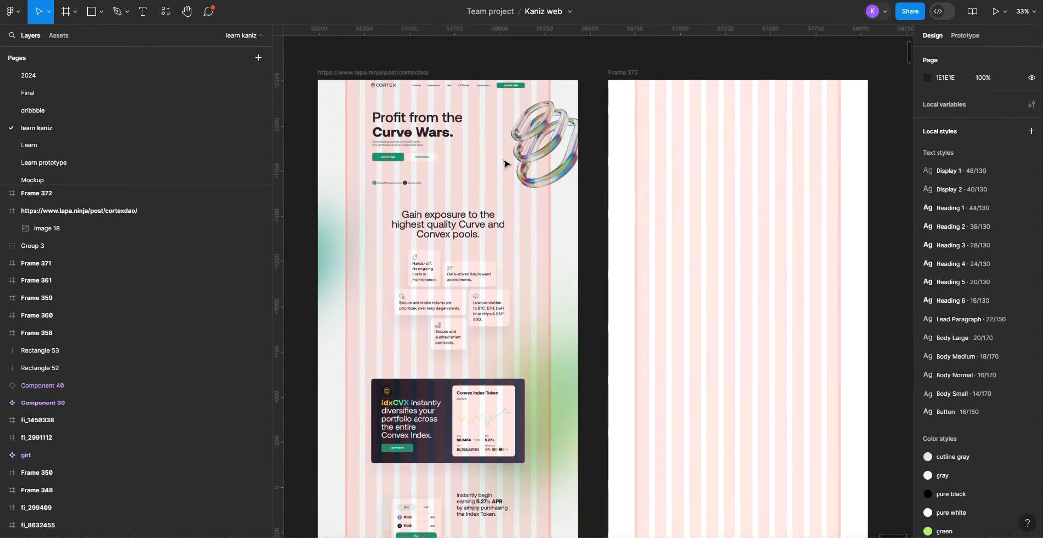
pyautogui.scroll(1, 505, 164)
pyautogui.scroll(5, 408, 86)
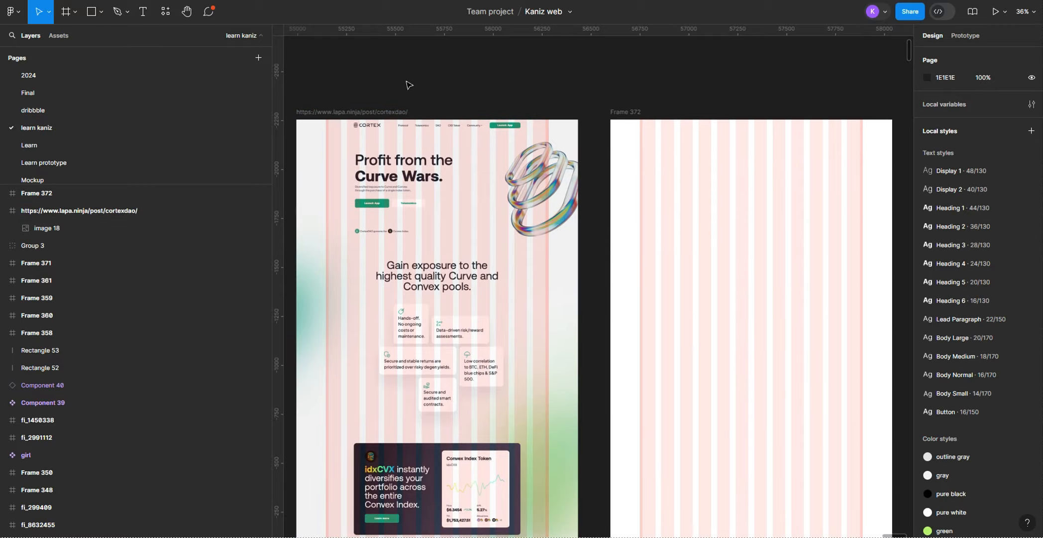
pyautogui.hscroll(-2, 465, 233)
pyautogui.scroll(5, 465, 233)
pyautogui.scroll(-6, 418, 244)
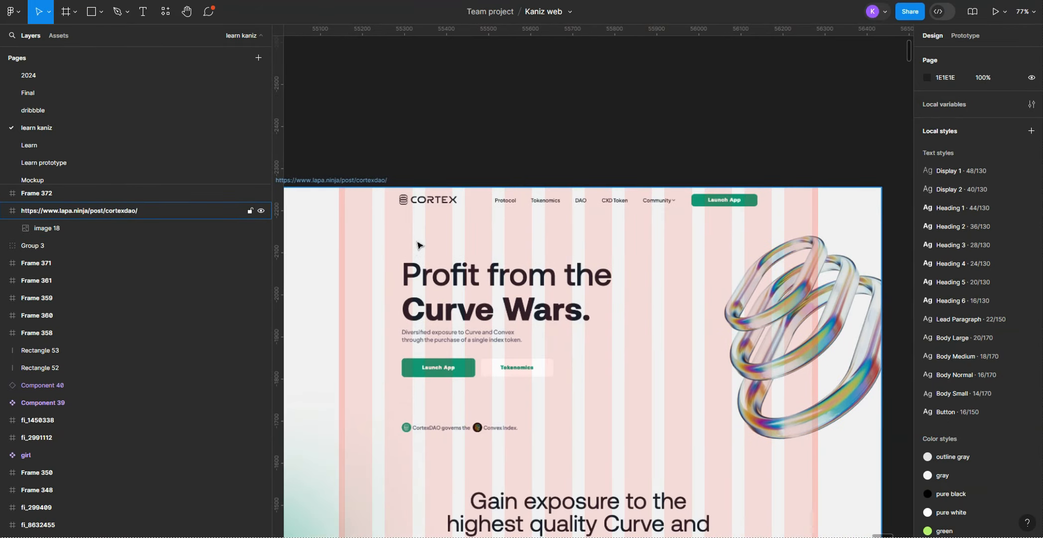
pyautogui.scroll(3, 418, 244)
pyautogui.scroll(3, 511, 121)
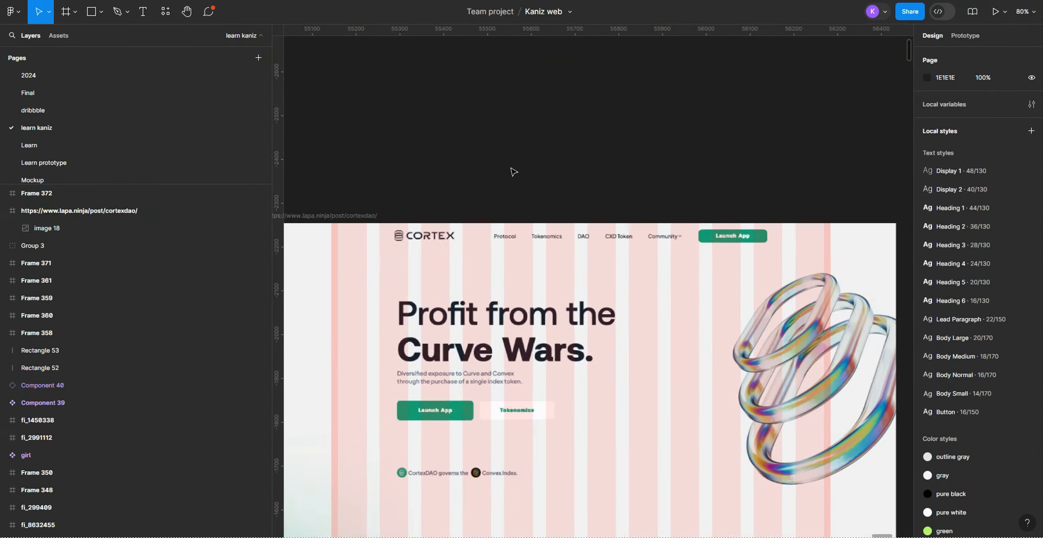
pyautogui.scroll(2, 514, 171)
pyautogui.scroll(-5, 514, 171)
pyautogui.hscroll(2, 515, 165)
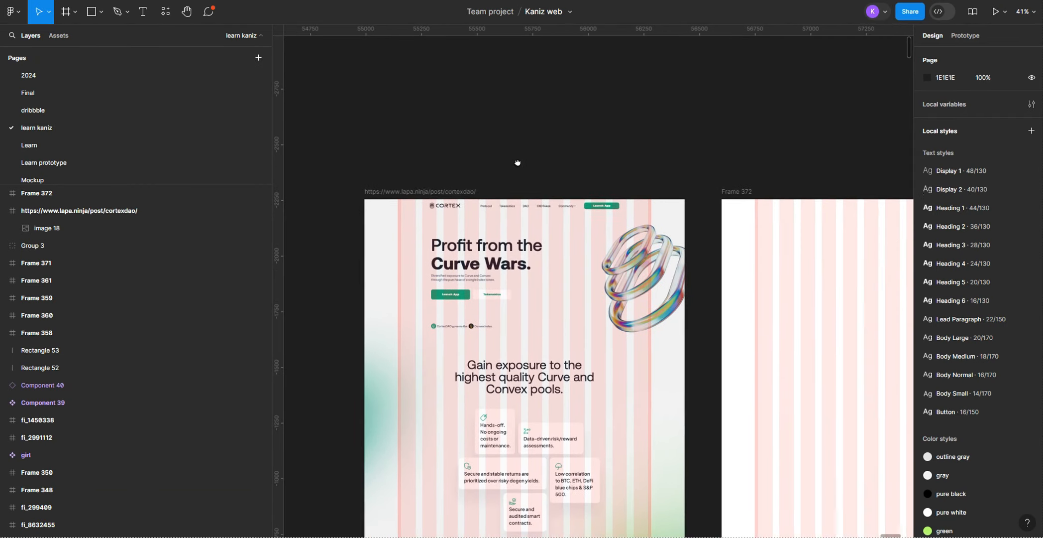
pyautogui.scroll(4, 518, 159)
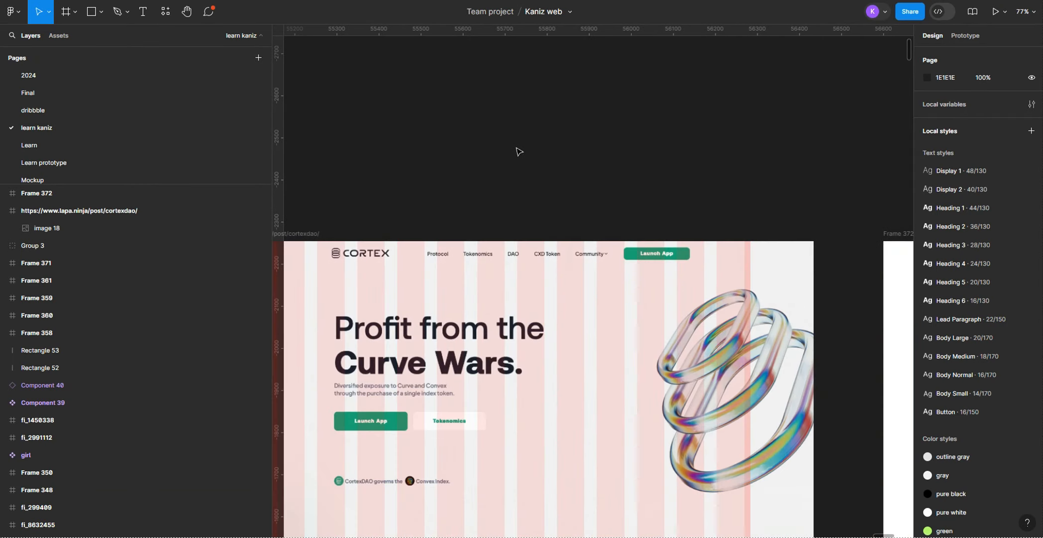
pyautogui.scroll(-1, 617, 249)
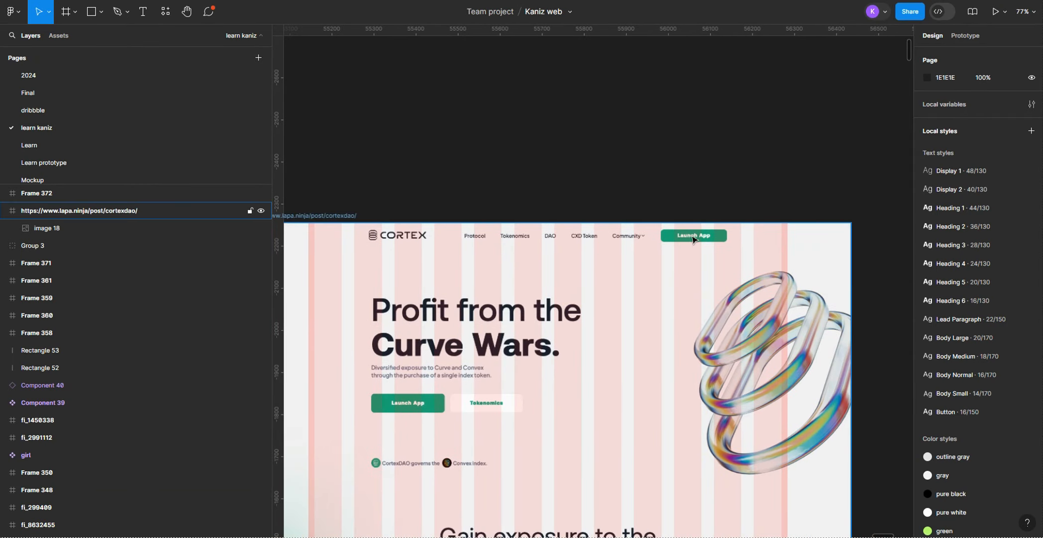
# Step: Examine the buttons and content sections of the reference design down to the Cortex DAO Token section
pyautogui.scroll(-3, 480, 407)
pyautogui.scroll(-4, 466, 249)
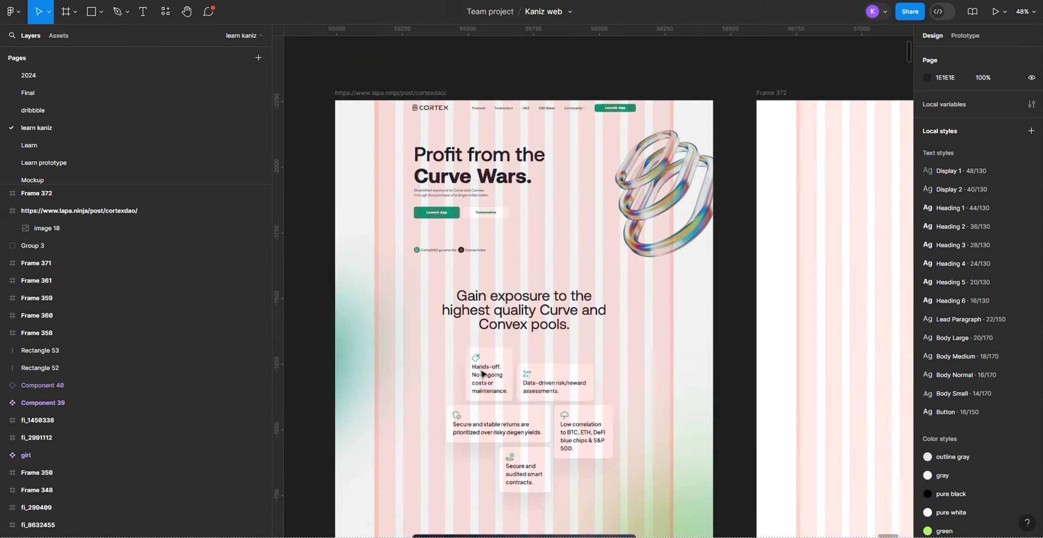
pyautogui.scroll(-8, 478, 349)
pyautogui.scroll(-4, 470, 394)
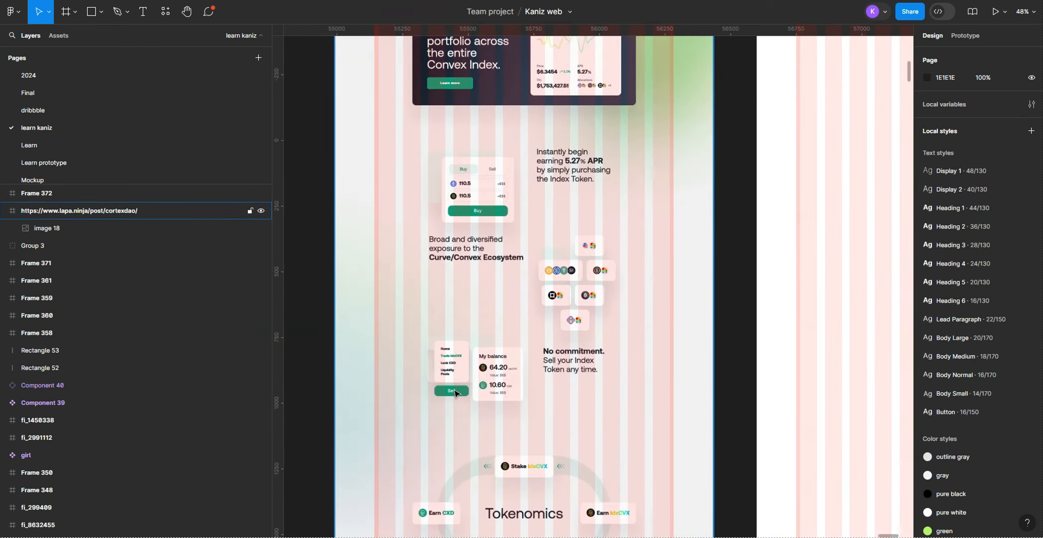
pyautogui.scroll(-7, 478, 398)
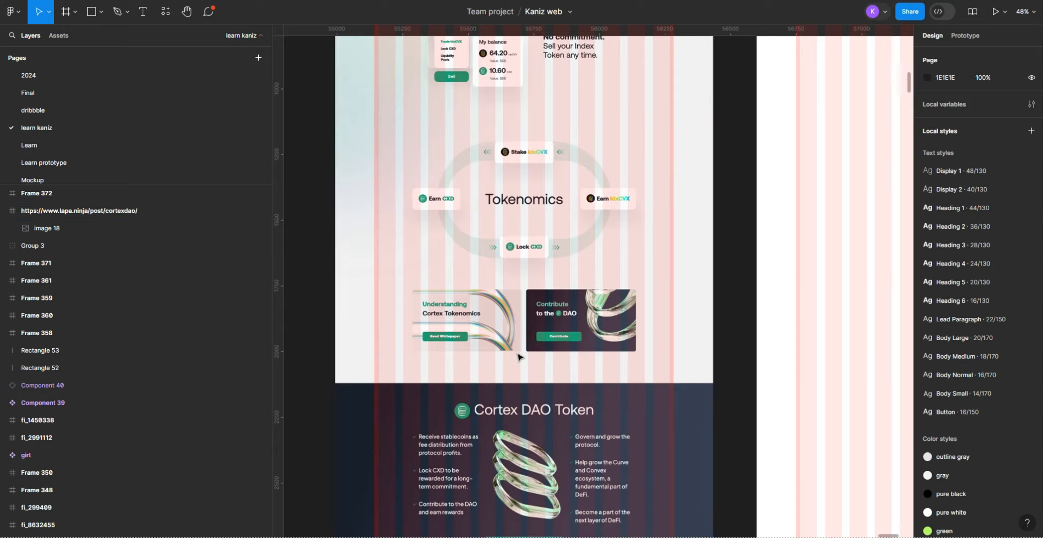
pyautogui.scroll(9, 497, 358)
pyautogui.scroll(15, 518, 354)
pyautogui.scroll(5, 564, 302)
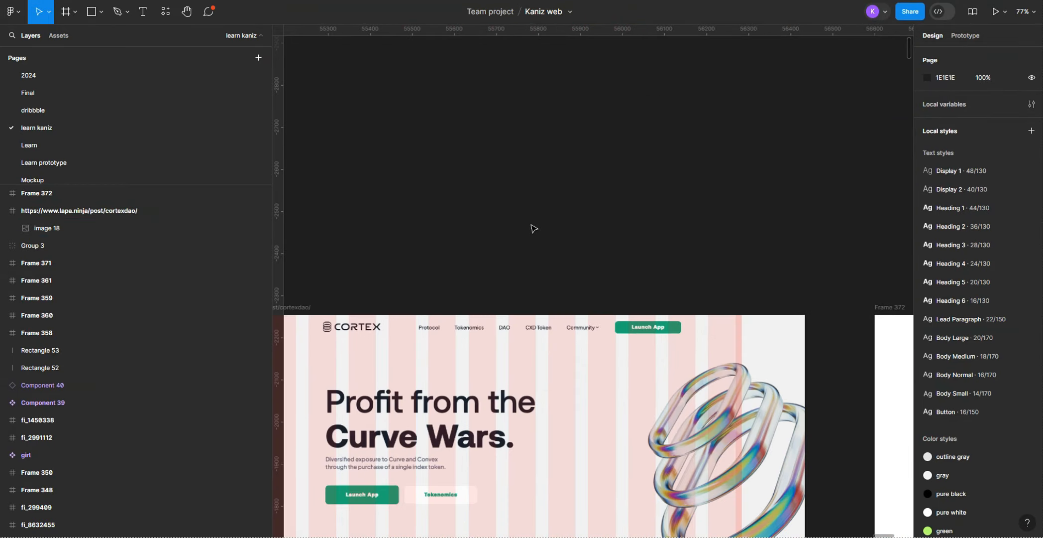
# Step: Add the text heading "Buttons" at font size 40 on the empty canvas above the reference frame
pyautogui.scroll(3, 529, 219)
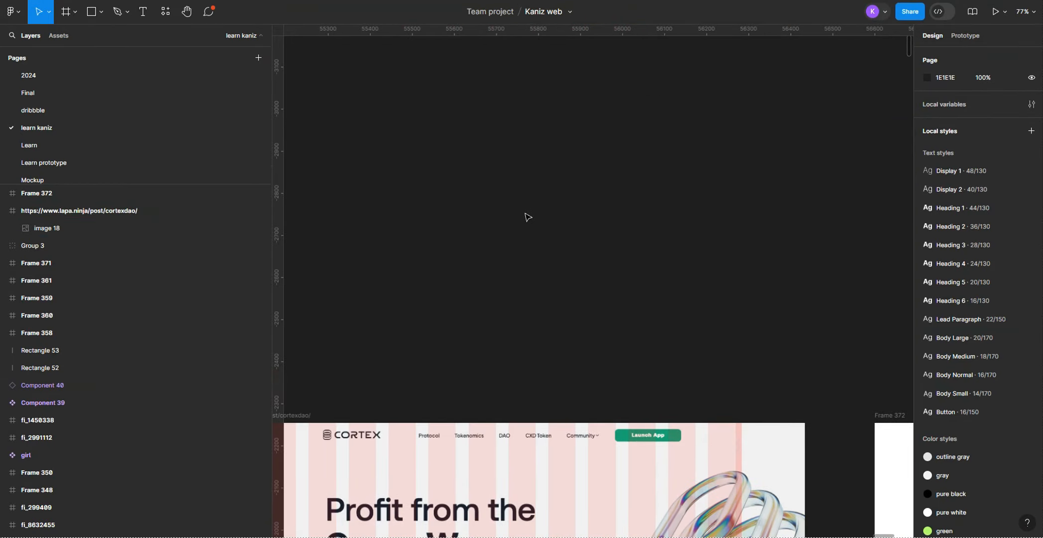
pyautogui.press('t')
pyautogui.click(535, 181)
pyautogui.click(1015, 224)
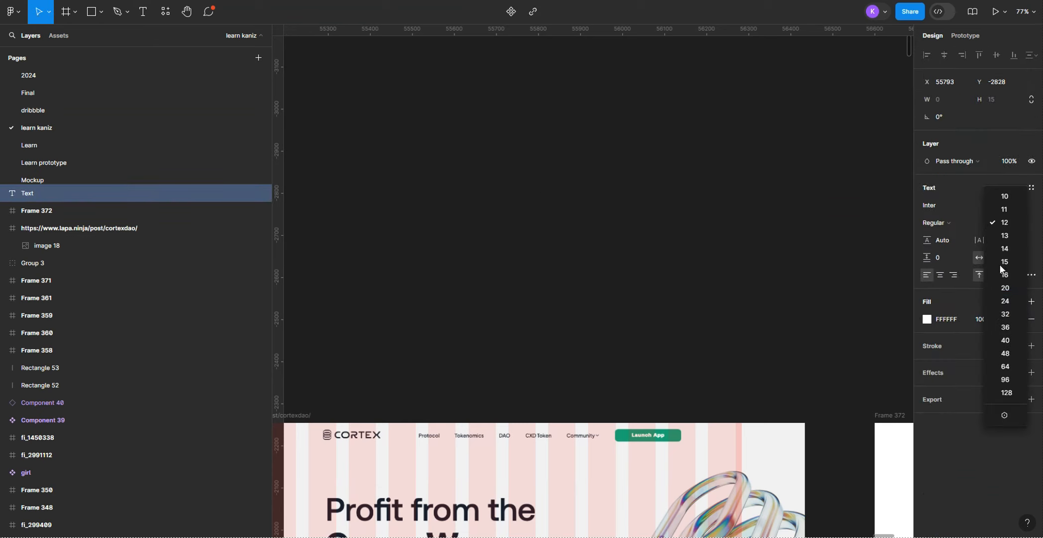
pyautogui.click(994, 339)
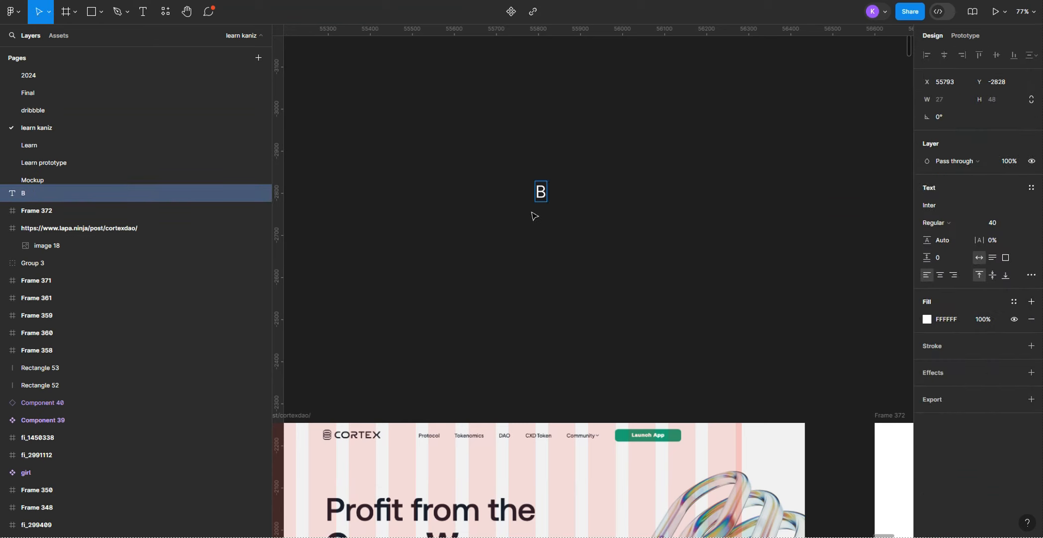
pyautogui.click(535, 228)
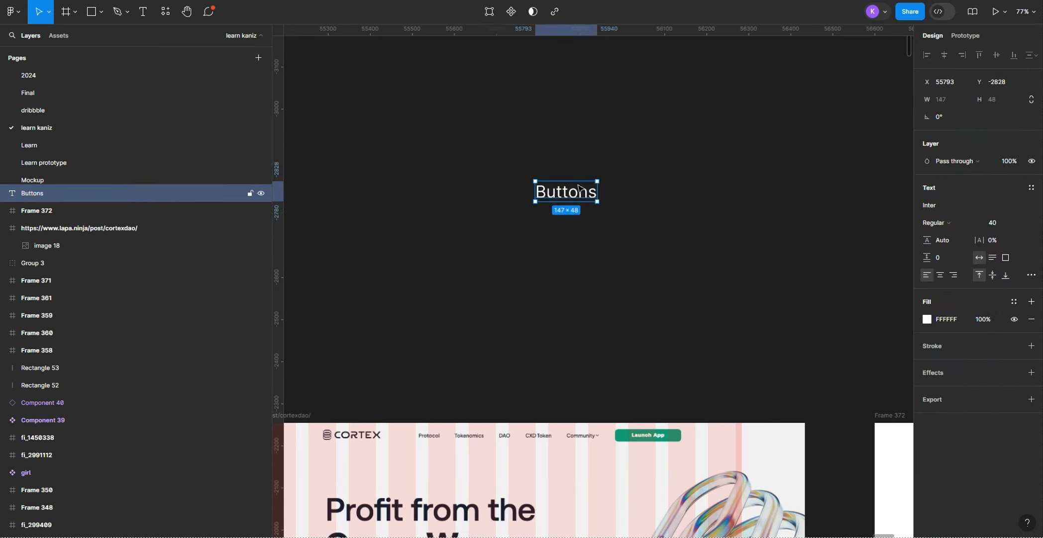
pyautogui.moveTo(579, 188); pyautogui.dragTo(612, 154)
pyautogui.click(574, 227)
# Step: Add a second text layer reading "Button" below the "Buttons" heading
pyautogui.scroll(-3, 577, 231)
pyautogui.moveTo(531, 230); pyautogui.dragTo(549, 238)
pyautogui.scroll(3, 552, 237)
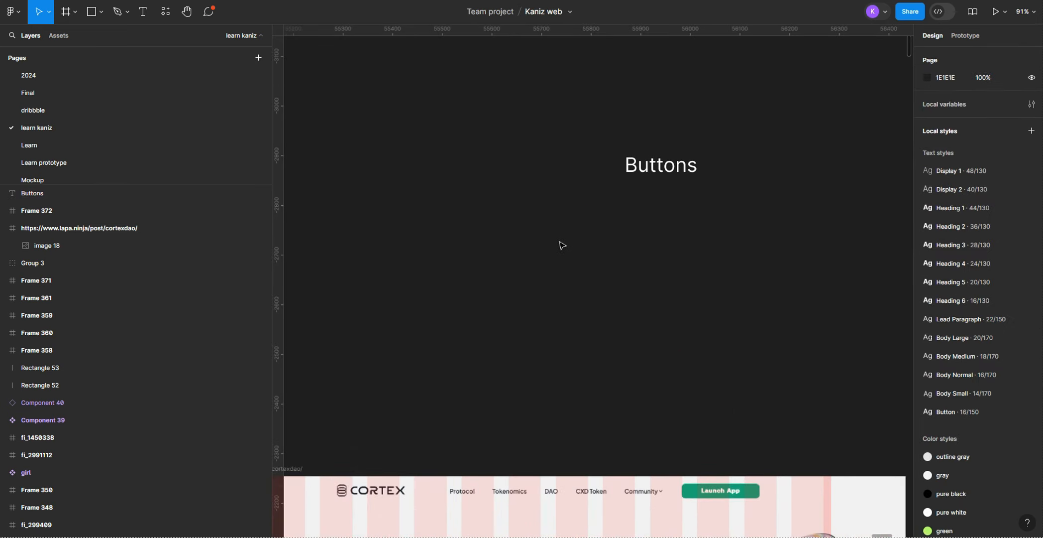
pyautogui.press('t')
pyautogui.click(561, 235)
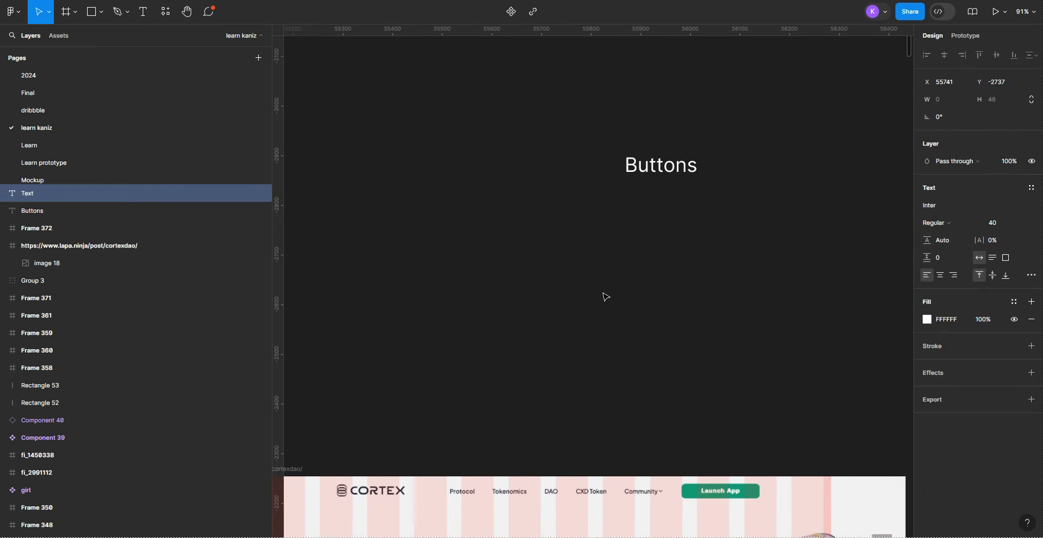
pyautogui.click(1021, 223)
pyautogui.click(1001, 104)
pyautogui.press('Escape')
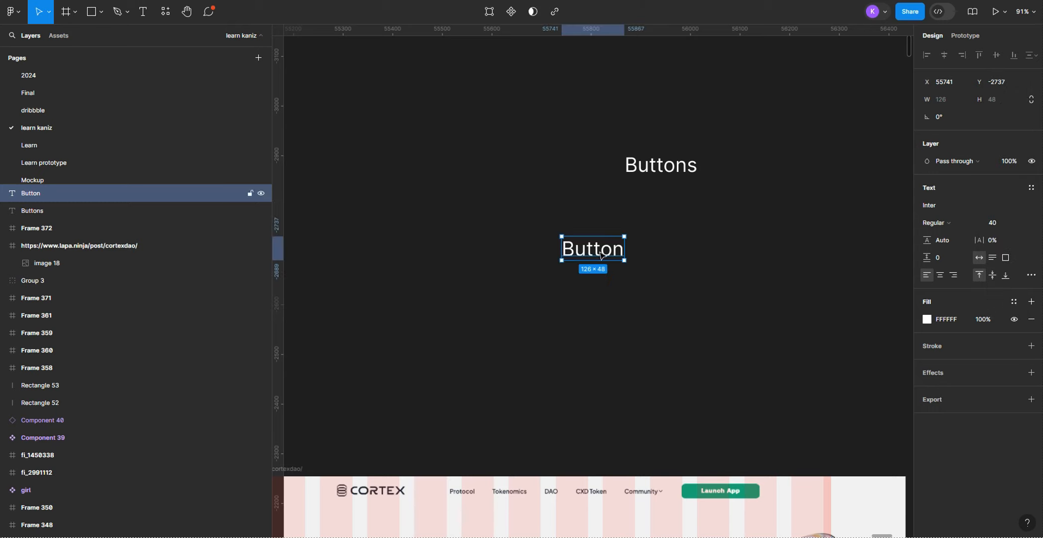
# Step: Set the font size of the "Button" label to 12
pyautogui.click(1023, 223)
pyautogui.click(1009, 104)
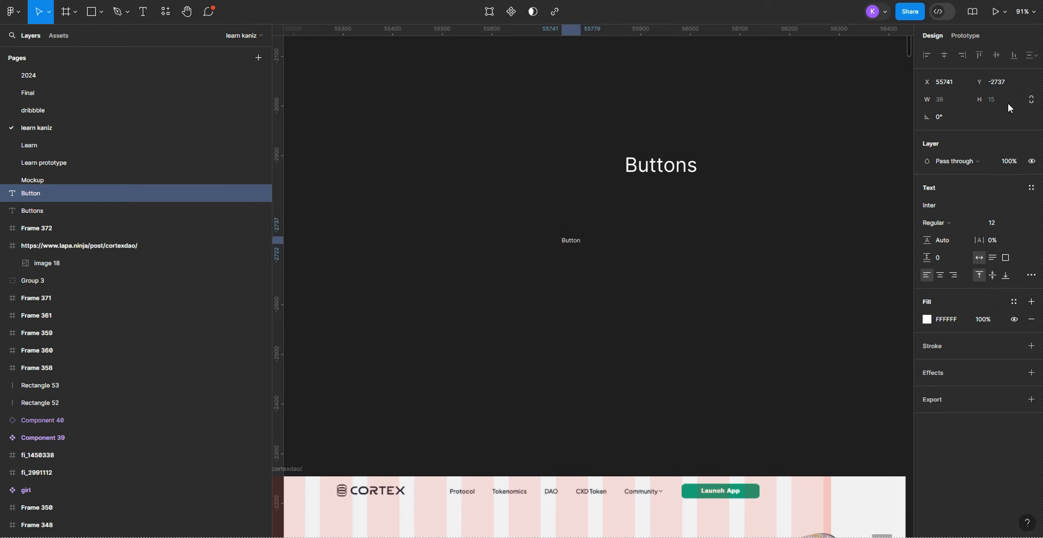
pyautogui.click(1024, 222)
pyautogui.press('Escape')
pyautogui.click(1024, 222)
pyautogui.press('Escape')
# Step: Set the font size of the "Button" label to 14
pyautogui.click(1010, 224)
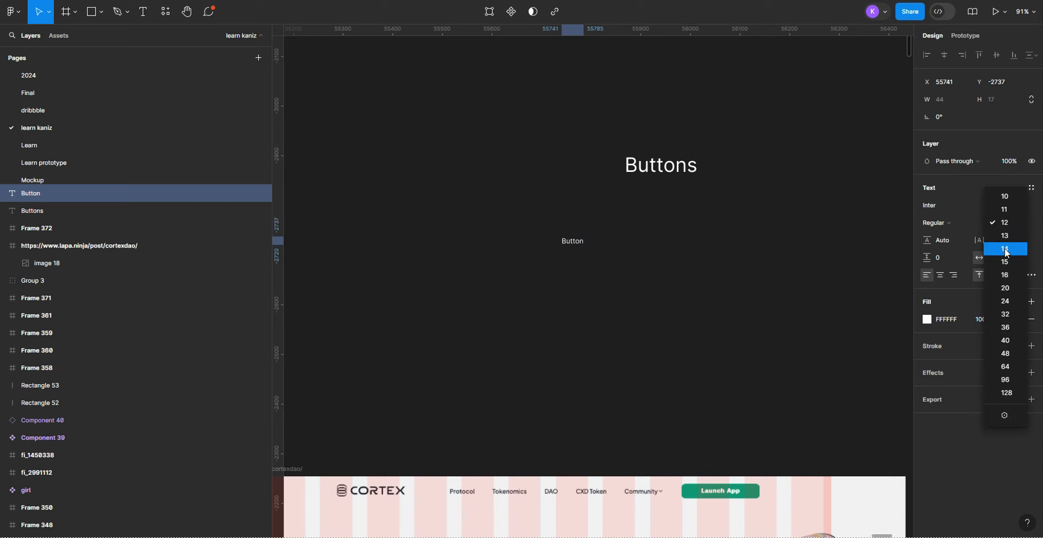
pyautogui.click(1005, 249)
pyautogui.click(711, 240)
# Step: Wrap the "Button" label in an auto layout frame and shift the frame slightly to the right
pyautogui.click(577, 241)
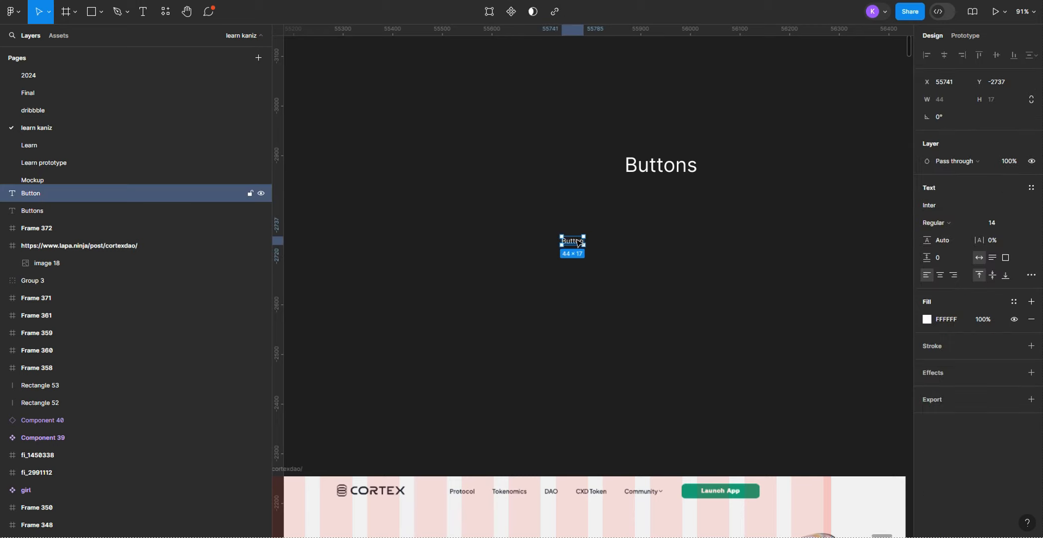
pyautogui.hotkey('shift', 'a')
pyautogui.moveTo(570, 226); pyautogui.dragTo(584, 229)
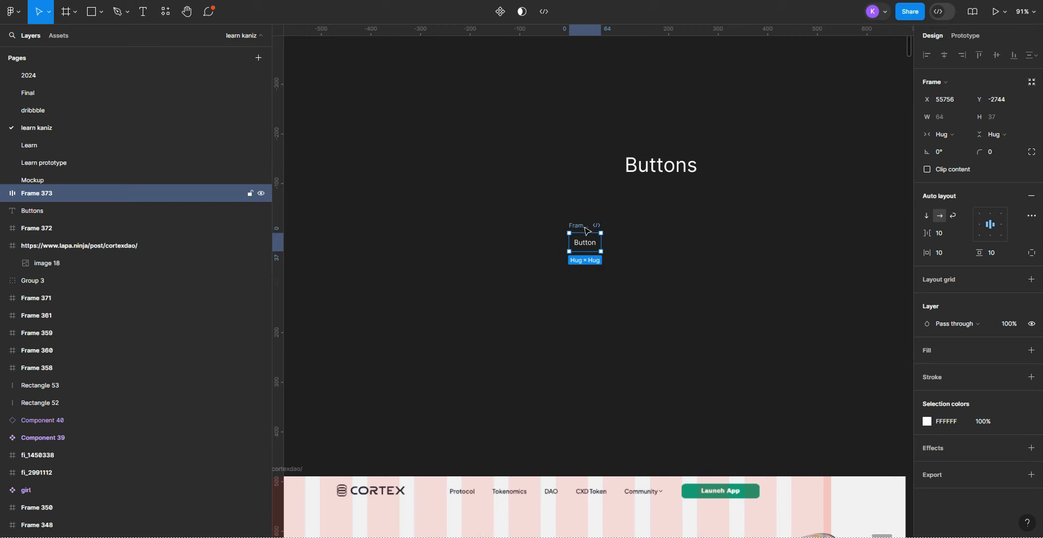
# Step: Move the button frame just above the reference header's Launch App button and change its label colour to red E42121
pyautogui.moveTo(577, 229); pyautogui.dragTo(705, 443)
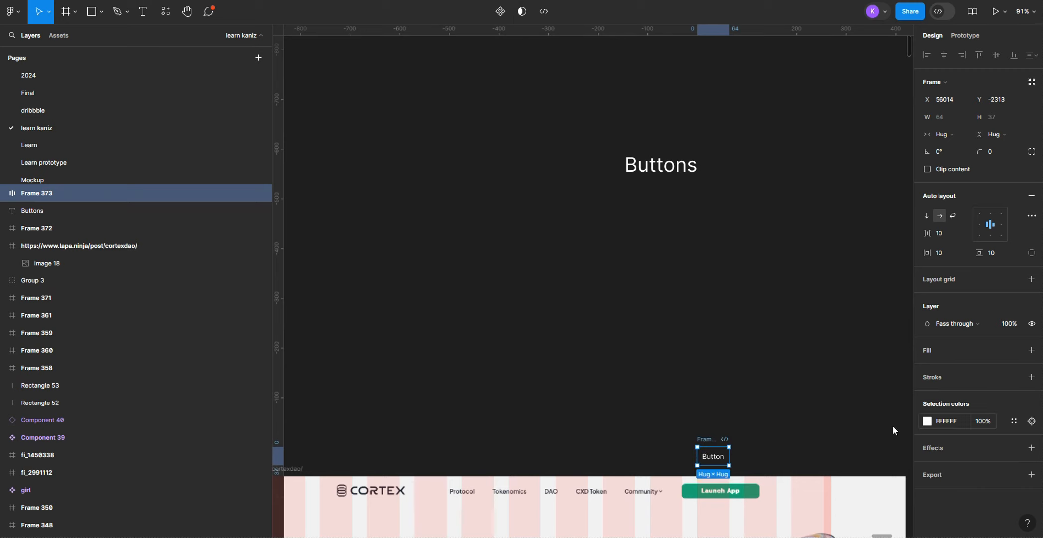
pyautogui.click(926, 421)
pyautogui.moveTo(885, 357); pyautogui.dragTo(895, 273)
pyautogui.scroll(5, 749, 345)
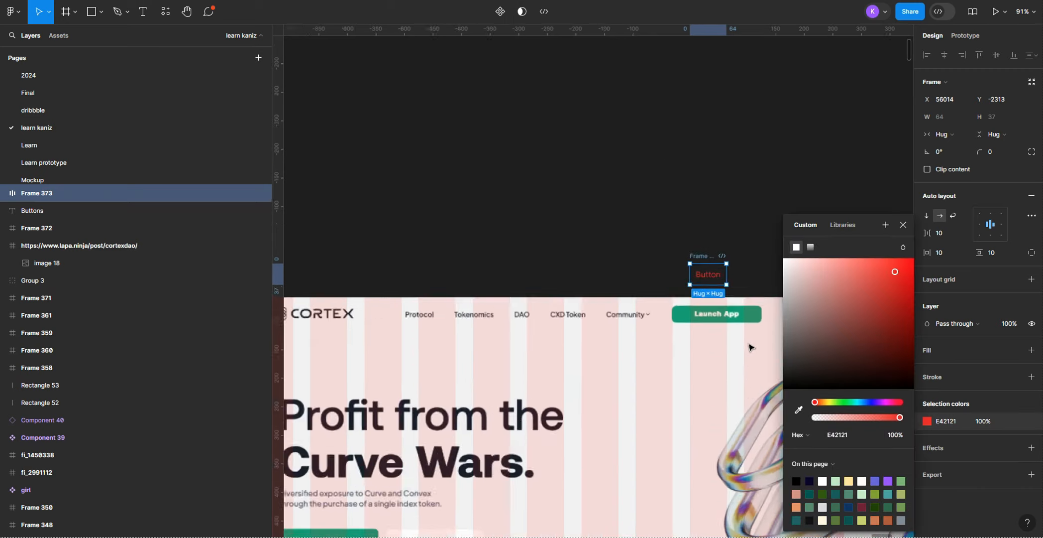
# Step: Add a white FFFFFF fill to the button frame and place it over the header's Launch App button
pyautogui.click(938, 352)
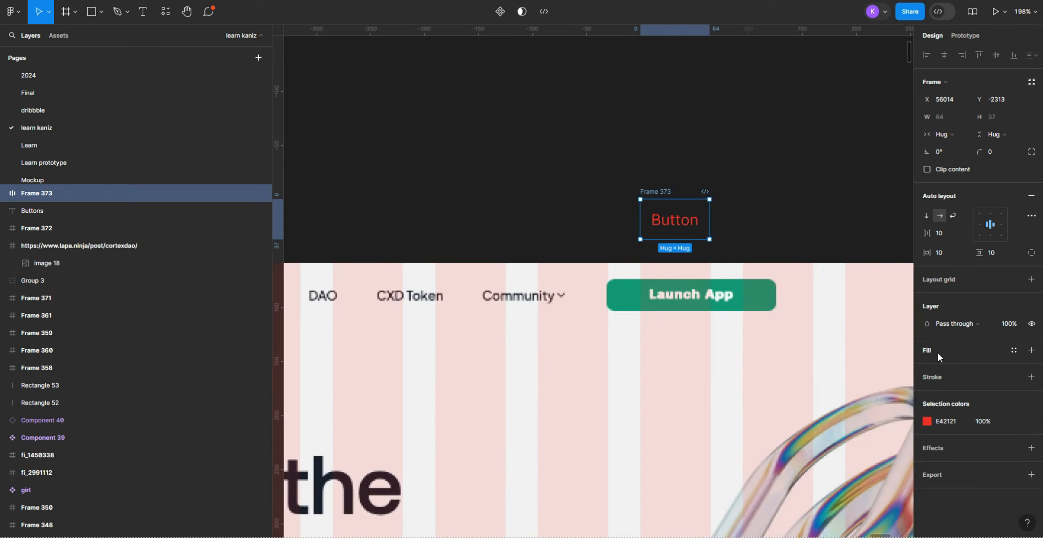
pyautogui.click(1031, 350)
pyautogui.moveTo(658, 193); pyautogui.dragTo(659, 273)
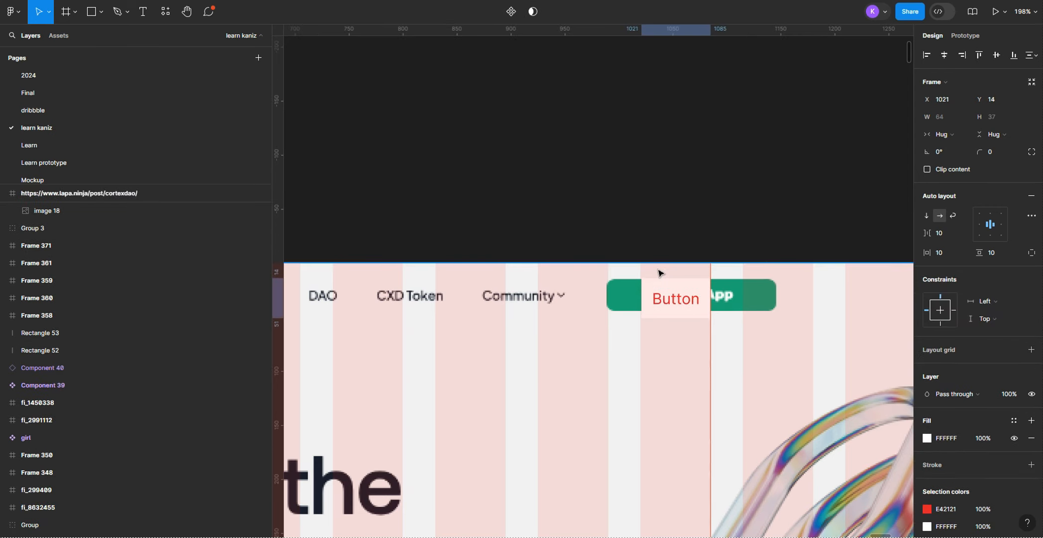
pyautogui.scroll(5, 659, 273)
pyautogui.scroll(-3, 813, 328)
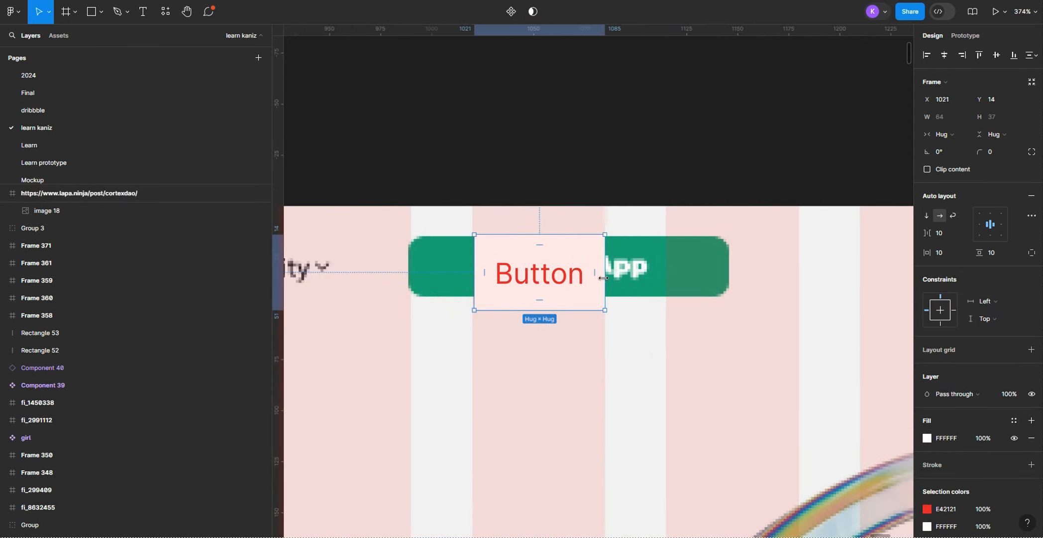
# Step: Resize the button frame to 158 × 29 so it covers the header's Launch App button
pyautogui.moveTo(593, 273); pyautogui.dragTo(729, 277)
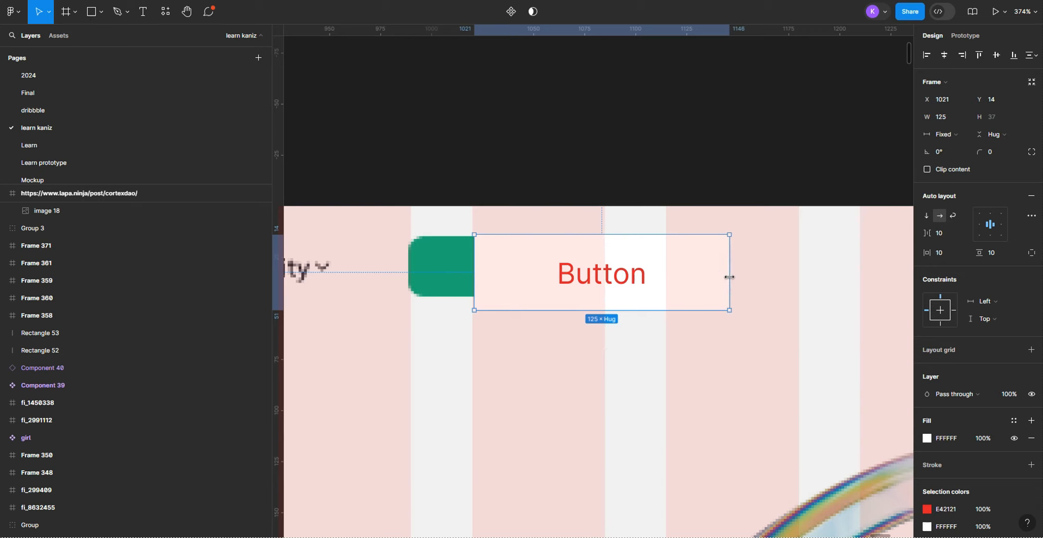
pyautogui.moveTo(475, 273); pyautogui.dragTo(407, 264)
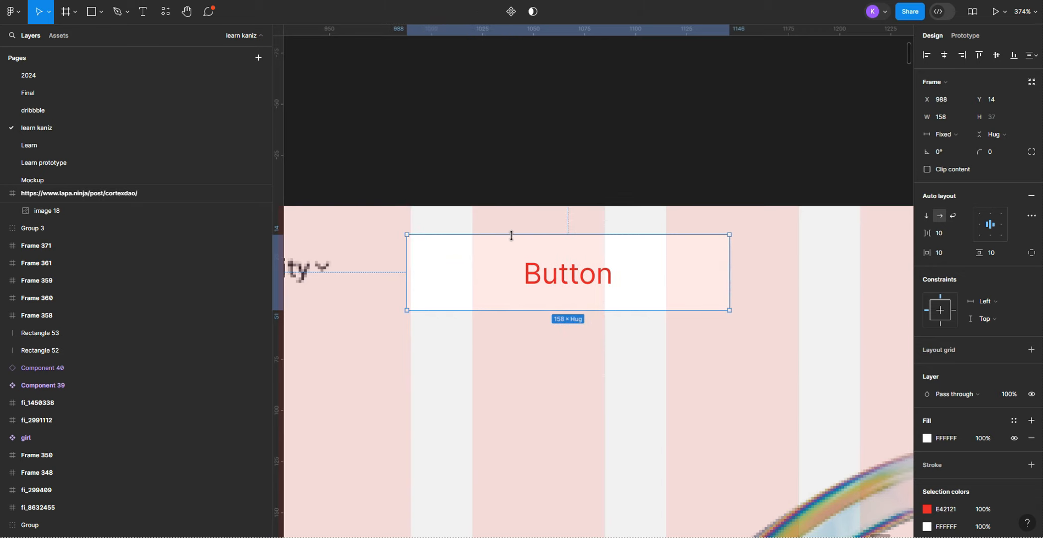
pyautogui.moveTo(511, 236); pyautogui.dragTo(510, 236)
pyautogui.moveTo(497, 309); pyautogui.dragTo(498, 296)
# Step: Move the button frame out above the reference page and set its height to 30
pyautogui.moveTo(490, 255); pyautogui.dragTo(483, 69)
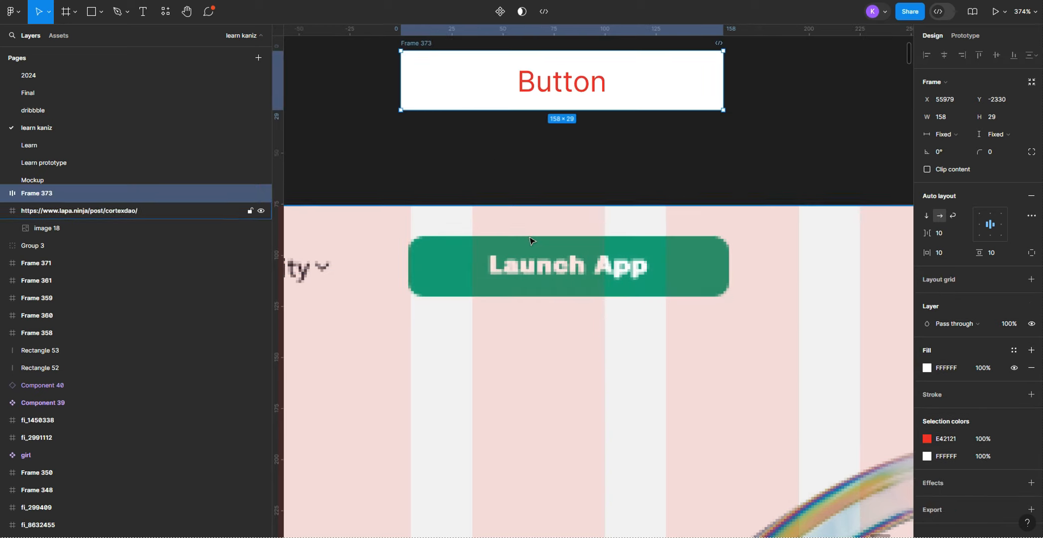
pyautogui.scroll(-2, 531, 239)
pyautogui.click(687, 189)
pyautogui.moveTo(687, 189); pyautogui.dragTo(717, 249)
pyautogui.scroll(3, 727, 239)
pyautogui.scroll(-2, 630, 219)
pyautogui.click(431, 151)
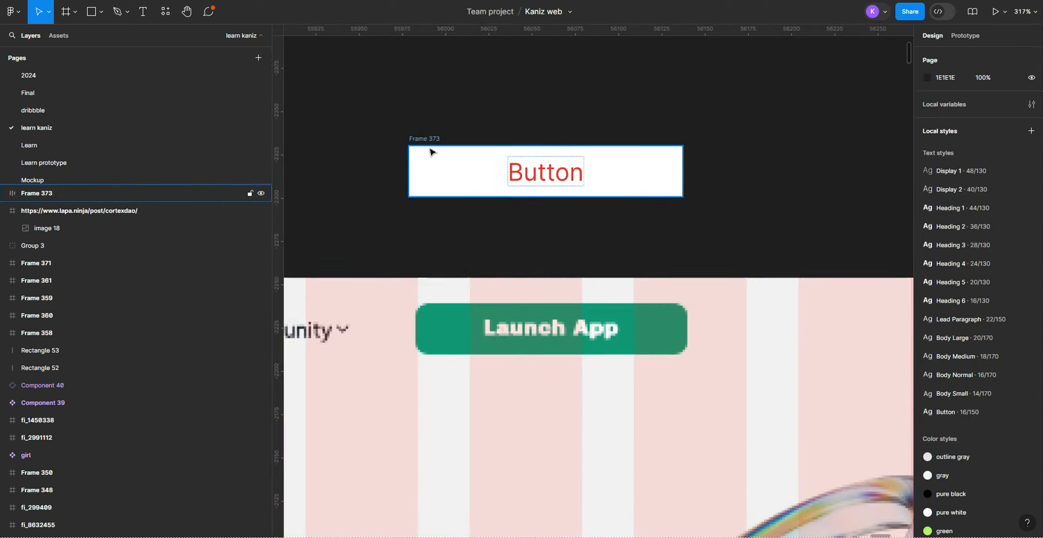
pyautogui.write('30')
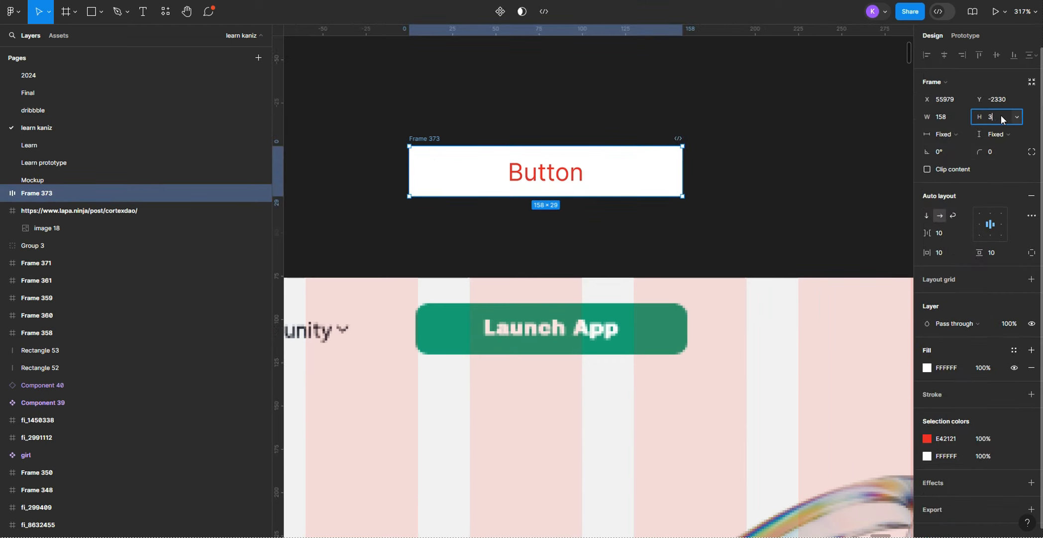
pyautogui.click(823, 150)
# Step: Set the button frame's corner radius to 8 and shift it up slightly, lined up with the Launch App button
pyautogui.click(423, 140)
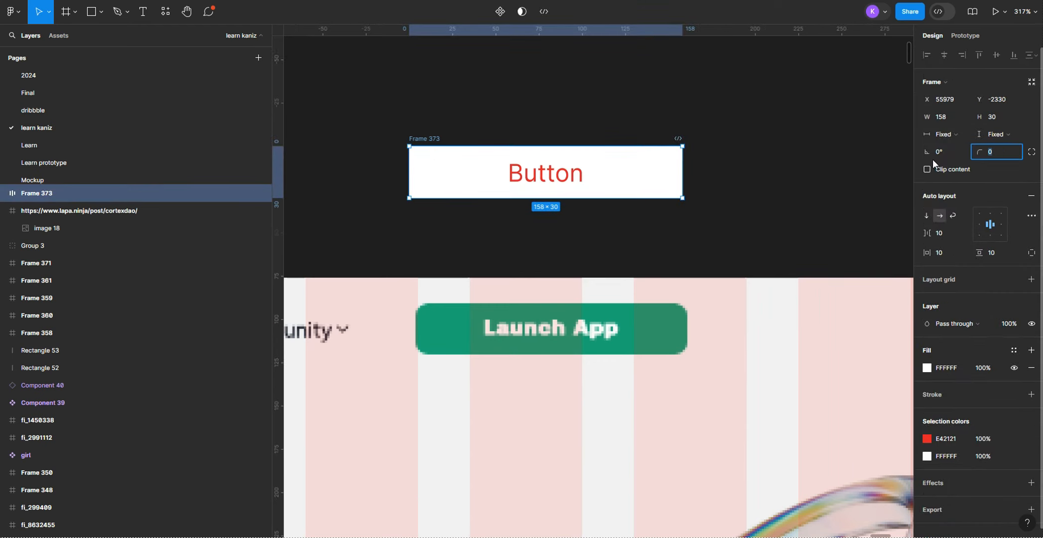
pyautogui.press('BackSpace')
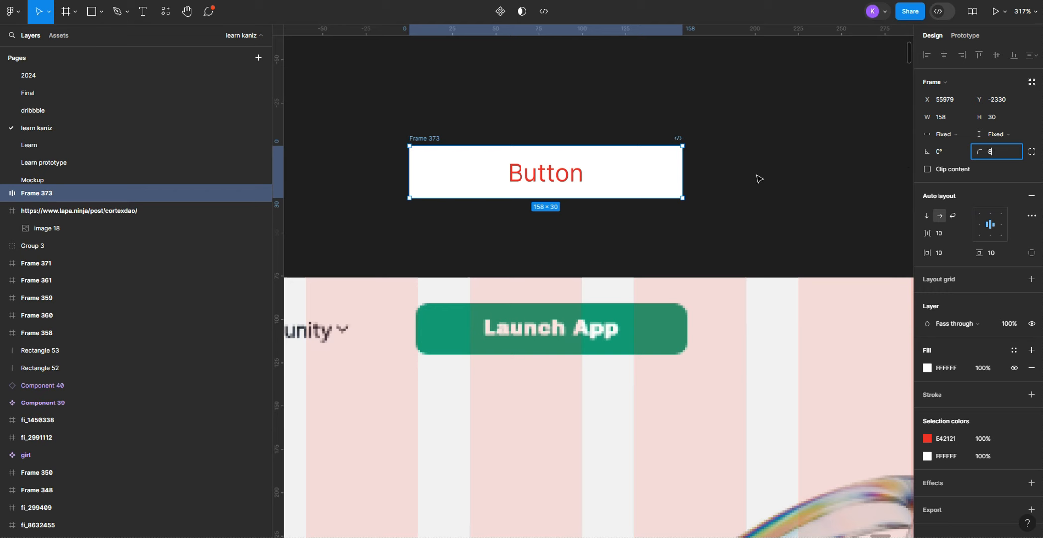
pyautogui.click(759, 179)
pyautogui.moveTo(436, 141); pyautogui.dragTo(442, 116)
# Step: Set the button label's weight to Semi Bold and choose a smaller font size
pyautogui.doubleClick(550, 152)
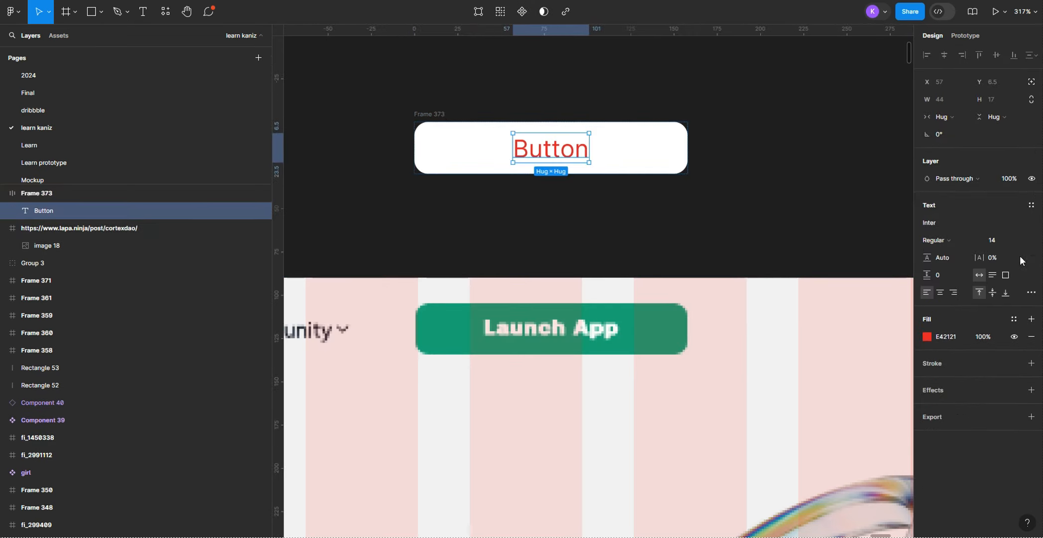
pyautogui.click(937, 240)
pyautogui.click(987, 264)
pyautogui.click(1006, 241)
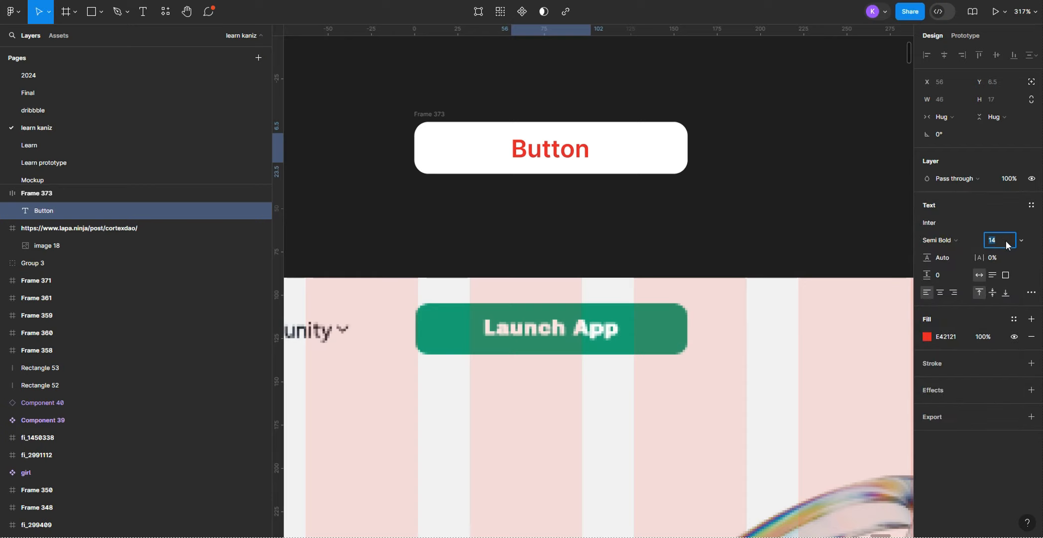
pyautogui.click(1022, 240)
pyautogui.click(1010, 213)
pyautogui.click(772, 185)
# Step: Move the button frame up beneath the "Buttons" heading, left of its centre
pyautogui.moveTo(426, 115); pyautogui.dragTo(399, 102)
pyautogui.scroll(-5, 517, 282)
pyautogui.click(463, 177)
pyautogui.moveTo(447, 254); pyautogui.dragTo(596, 242)
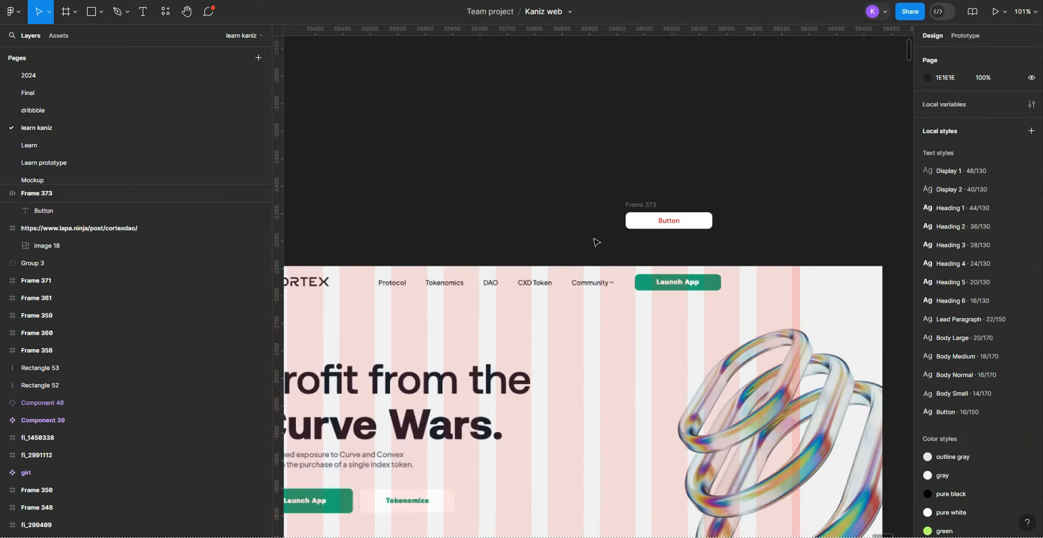
pyautogui.scroll(-1, 597, 242)
pyautogui.click(635, 219)
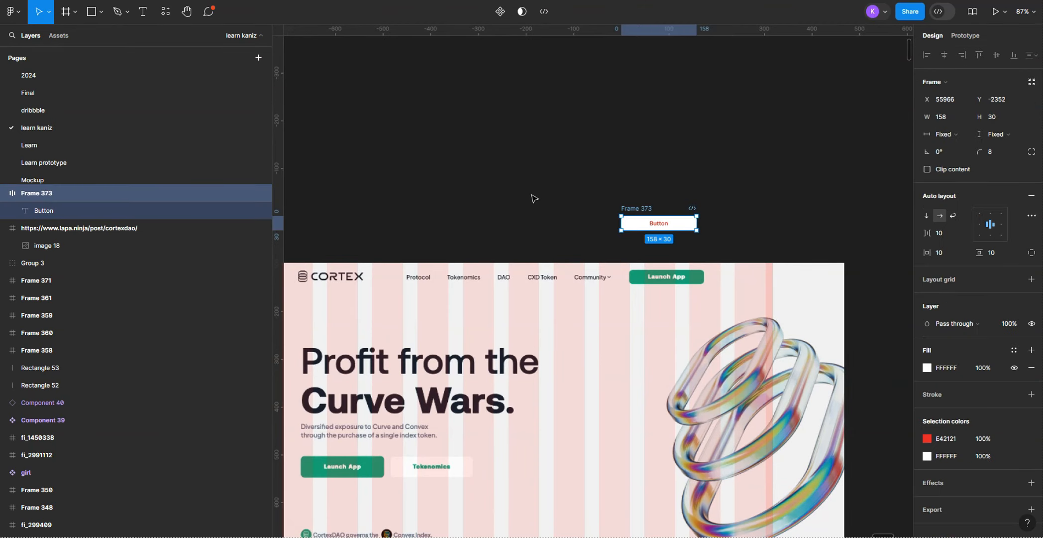
pyautogui.click(437, 209)
pyautogui.moveTo(427, 208); pyautogui.dragTo(526, 200)
pyautogui.moveTo(749, 200); pyautogui.dragTo(618, 144)
pyautogui.scroll(-2, 618, 143)
pyautogui.scroll(-1, 619, 144)
pyautogui.click(669, 101)
pyautogui.moveTo(669, 101); pyautogui.dragTo(686, 135)
pyautogui.moveTo(639, 176); pyautogui.dragTo(637, 77)
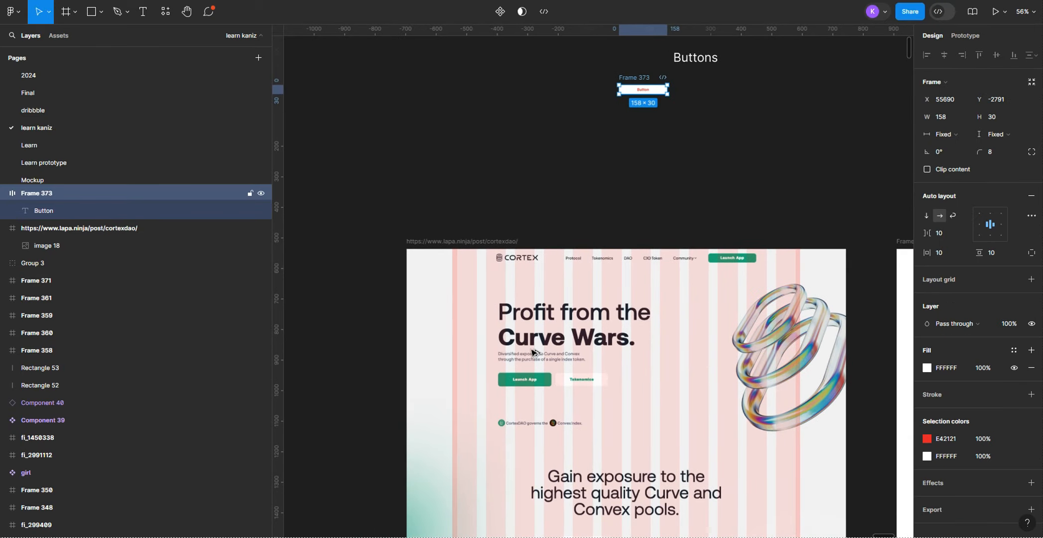
# Step: Place a duplicate of the button frame over the hero section's Launch App button
pyautogui.moveTo(533, 349); pyautogui.dragTo(524, 372)
pyautogui.scroll(7, 523, 373)
pyautogui.moveTo(520, 408); pyautogui.dragTo(518, 325)
pyautogui.scroll(4, 519, 325)
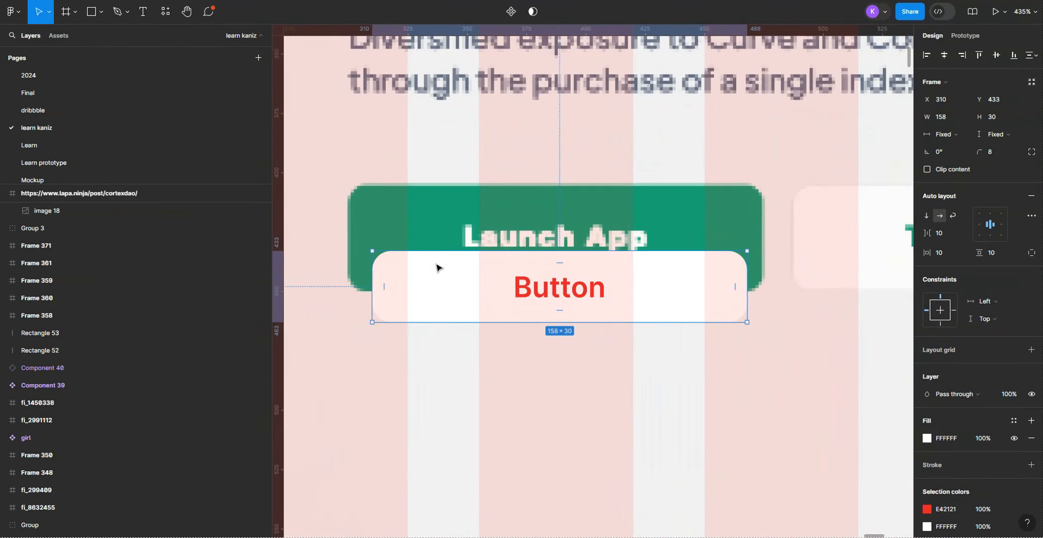
# Step: Align the duplicated button with the hero's Launch App button and resize it to 175 × 45 to cover it
pyautogui.moveTo(437, 268); pyautogui.dragTo(406, 240)
pyautogui.moveTo(732, 233); pyautogui.dragTo(773, 234)
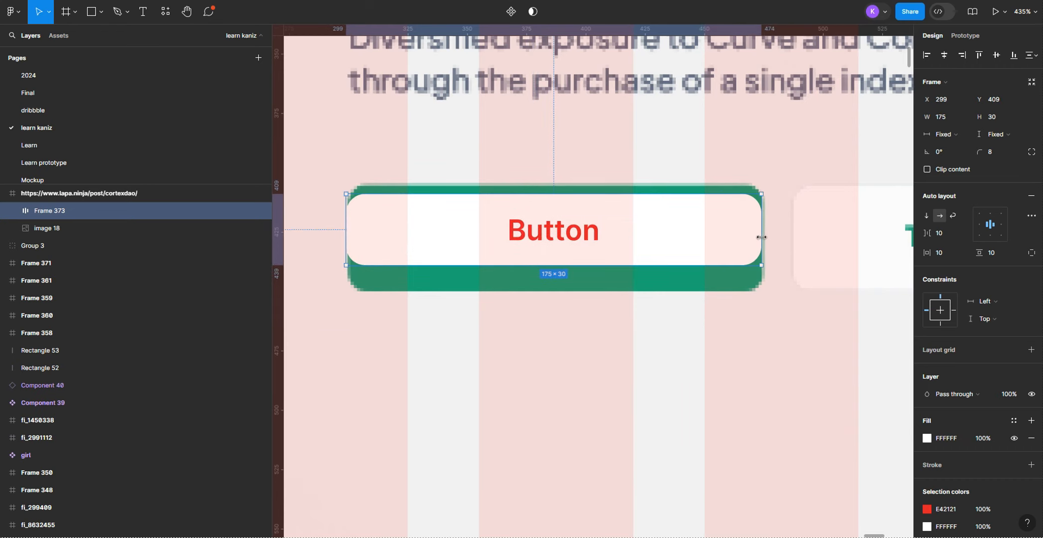
pyautogui.moveTo(612, 268); pyautogui.dragTo(610, 291)
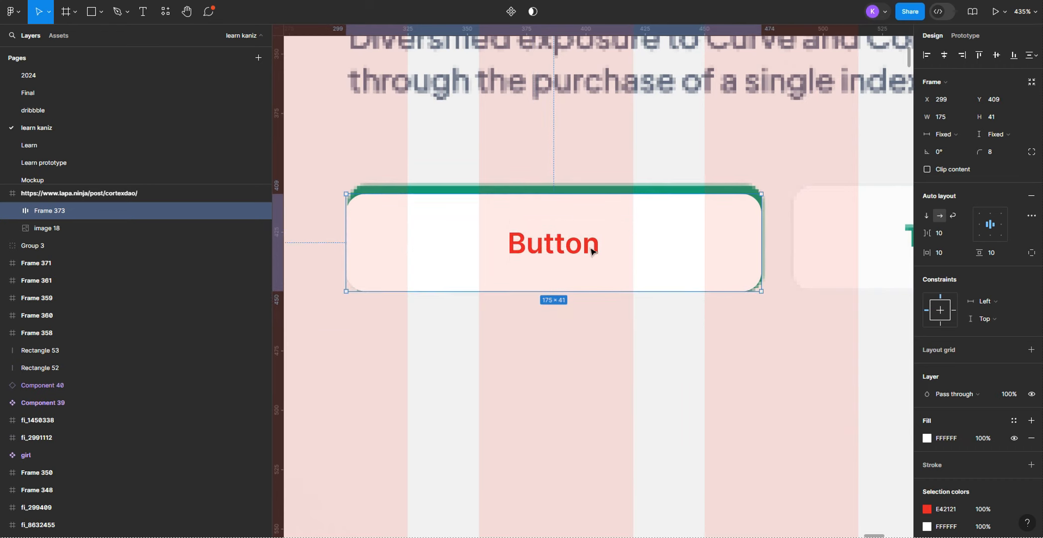
pyautogui.moveTo(568, 196); pyautogui.dragTo(574, 183)
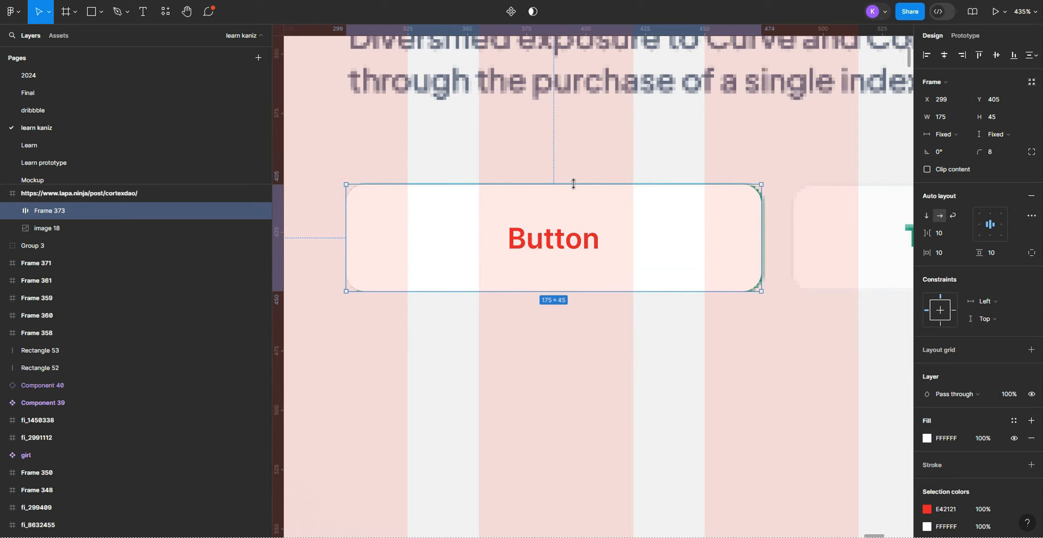
pyautogui.scroll(-10, 617, 304)
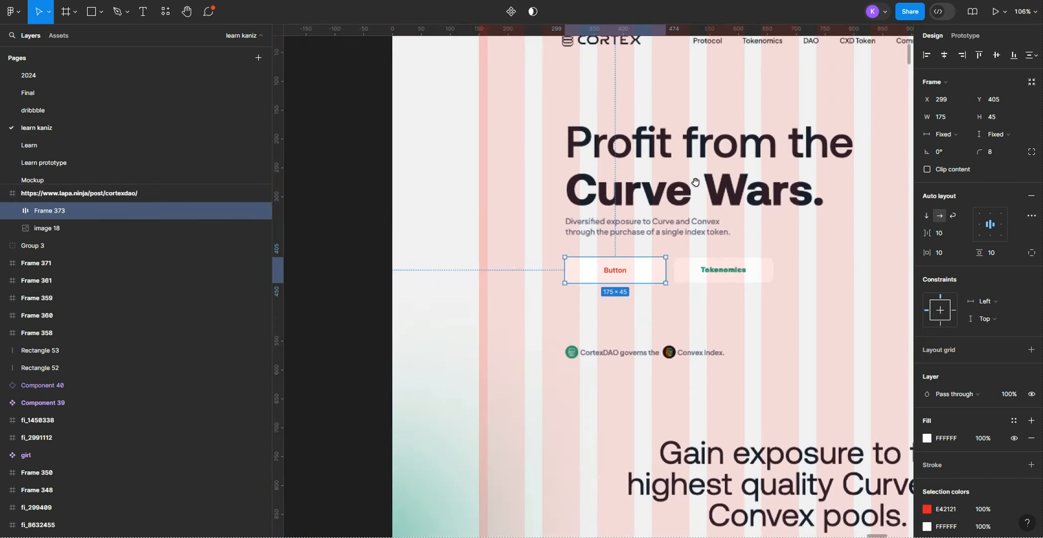
# Step: Move the larger button out of the reference page and left-align it below the first button under the "Buttons" heading
pyautogui.scroll(-3, 626, 251)
pyautogui.moveTo(695, 182); pyautogui.dragTo(625, 294)
pyautogui.moveTo(586, 349); pyautogui.dragTo(623, 140)
pyautogui.click(668, 182)
pyautogui.moveTo(668, 182); pyautogui.dragTo(635, 398)
pyautogui.moveTo(574, 343); pyautogui.dragTo(679, 242)
pyautogui.click(762, 275)
# Step: Set the larger button's width to 176 and height to 46
pyautogui.scroll(5, 763, 275)
pyautogui.click(552, 280)
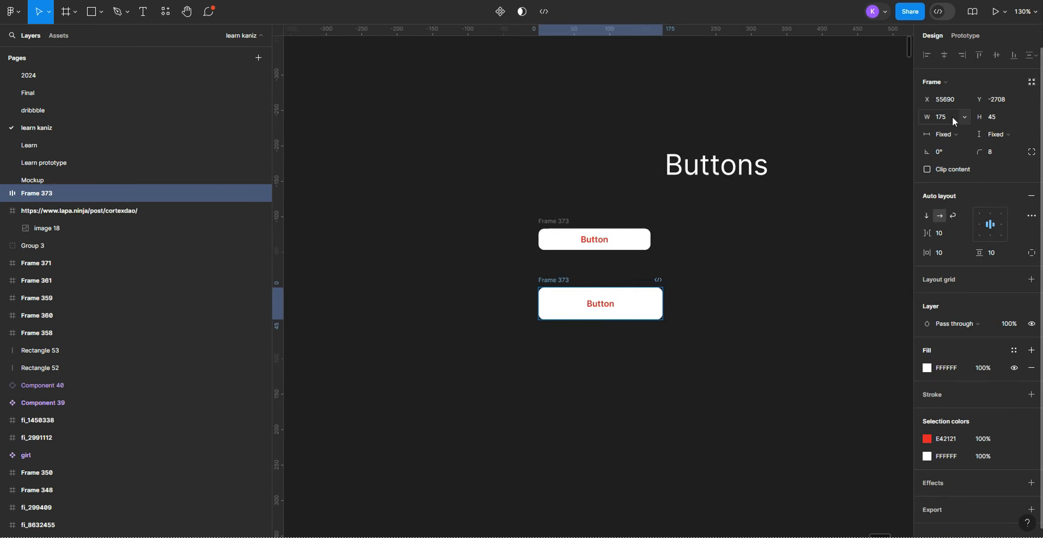
pyautogui.write('176')
pyautogui.click(996, 115)
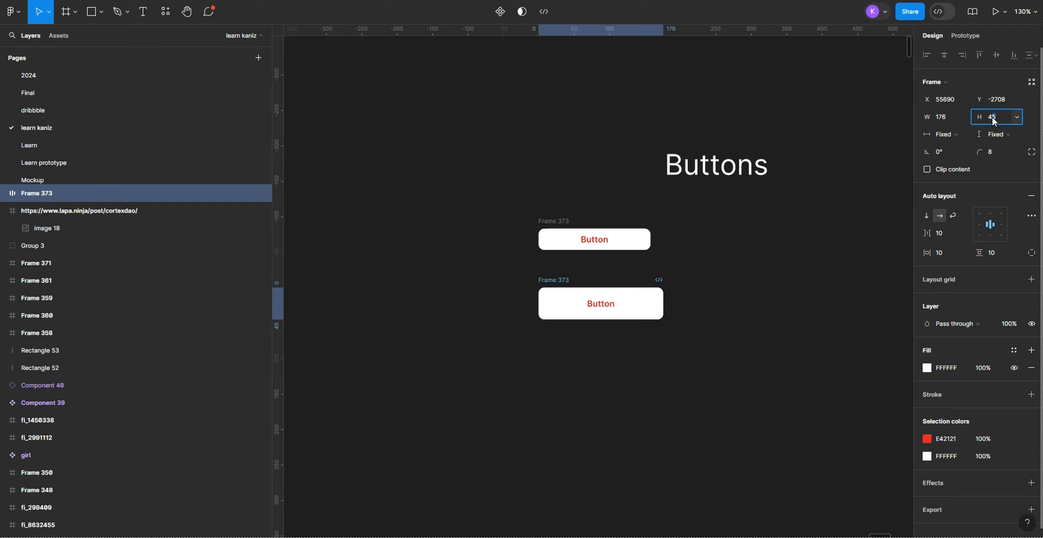
pyautogui.write('46')
pyautogui.click(833, 301)
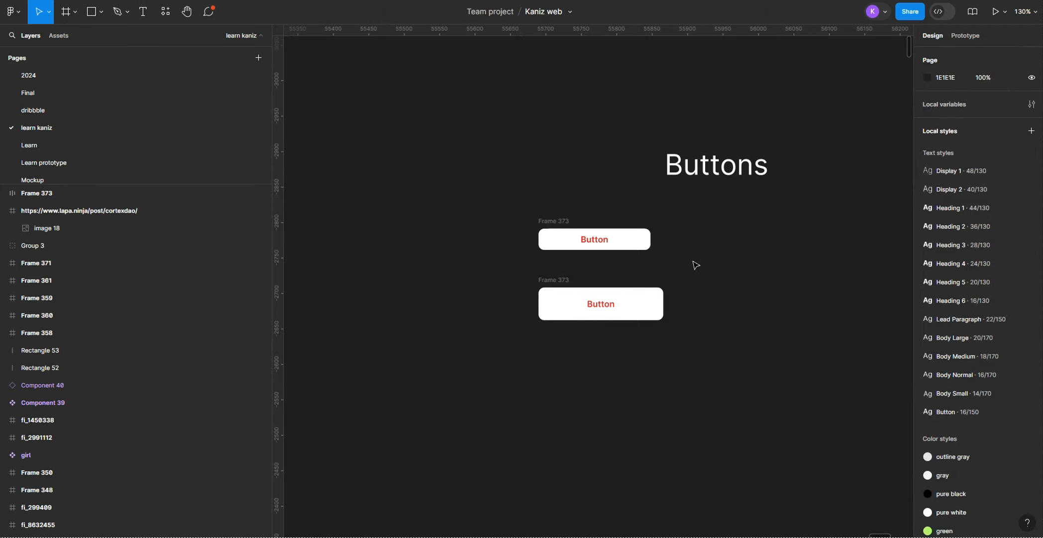
# Step: Duplicate the "Buttons" heading to its left and change the copy's text to "Colors"
pyautogui.scroll(-3, 685, 350)
pyautogui.moveTo(651, 405); pyautogui.dragTo(420, 333)
pyautogui.click(509, 188)
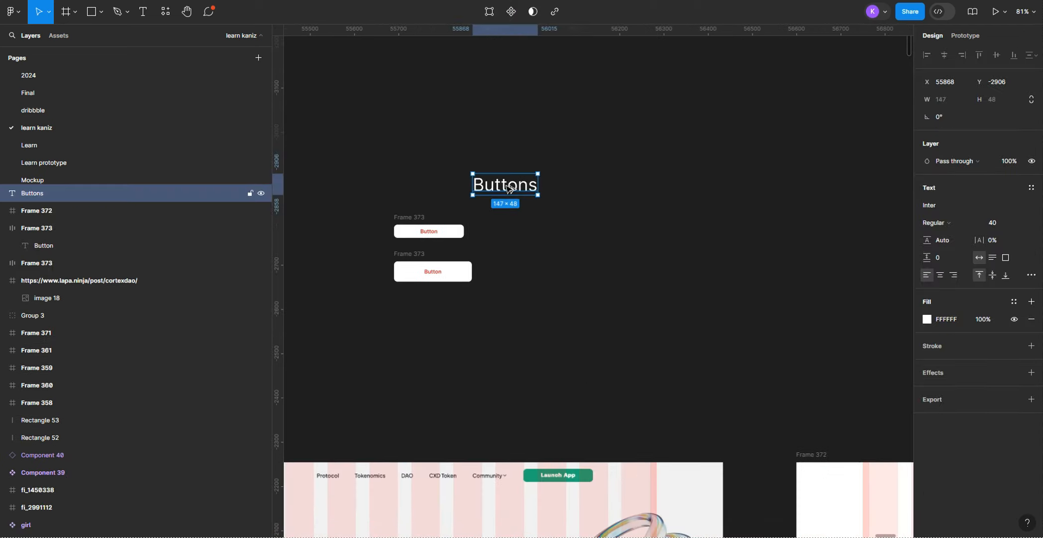
pyautogui.moveTo(486, 344); pyautogui.dragTo(769, 316)
pyautogui.moveTo(770, 163); pyautogui.dragTo(481, 160)
pyautogui.write('Colors')
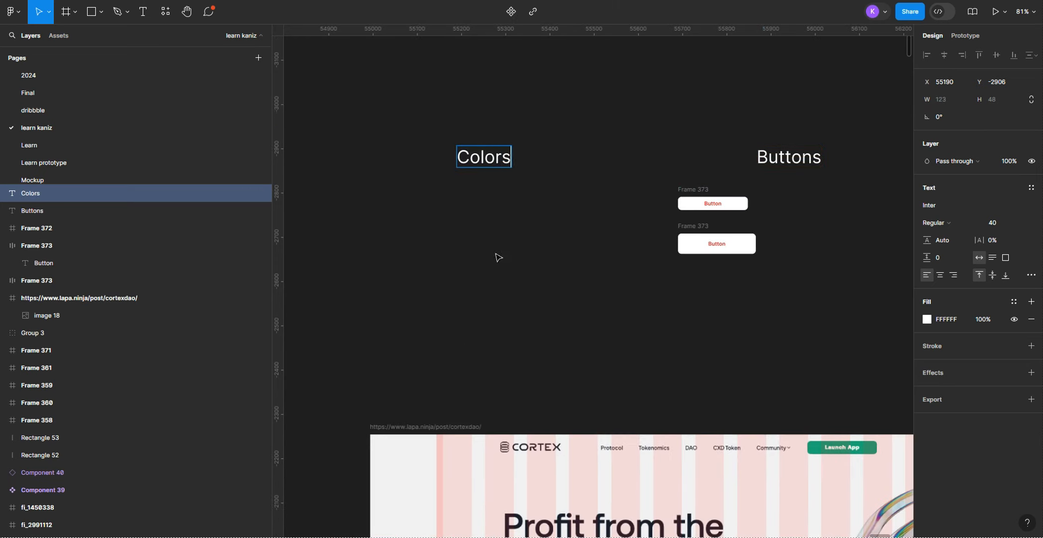
pyautogui.press('Escape')
pyautogui.press('Escape')
# Step: Create a row of three white 64 × 64 square frames below the "Colors" heading
pyautogui.hscroll(-1, 462, 238)
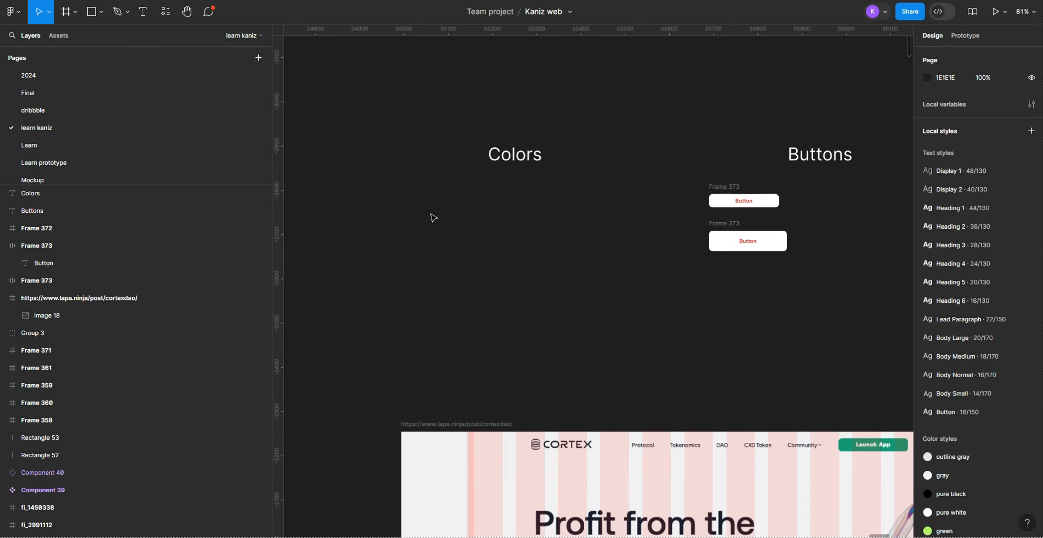
pyautogui.press('f')
pyautogui.moveTo(430, 200)
pyautogui.mouseDown()
pyautogui.moveTo(455, 231)
pyautogui.moveTo(444, 214)
pyautogui.moveTo(503, 208)
pyautogui.mouseUp()
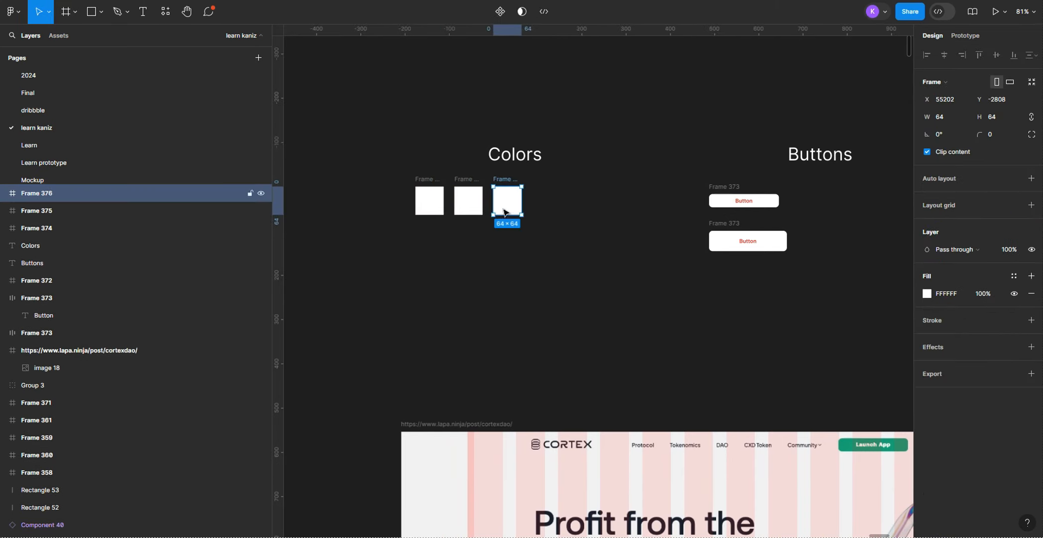
# Step: Fill the first colour swatch with the green sampled from the header's Launch App button
pyautogui.click(424, 204)
pyautogui.press('i')
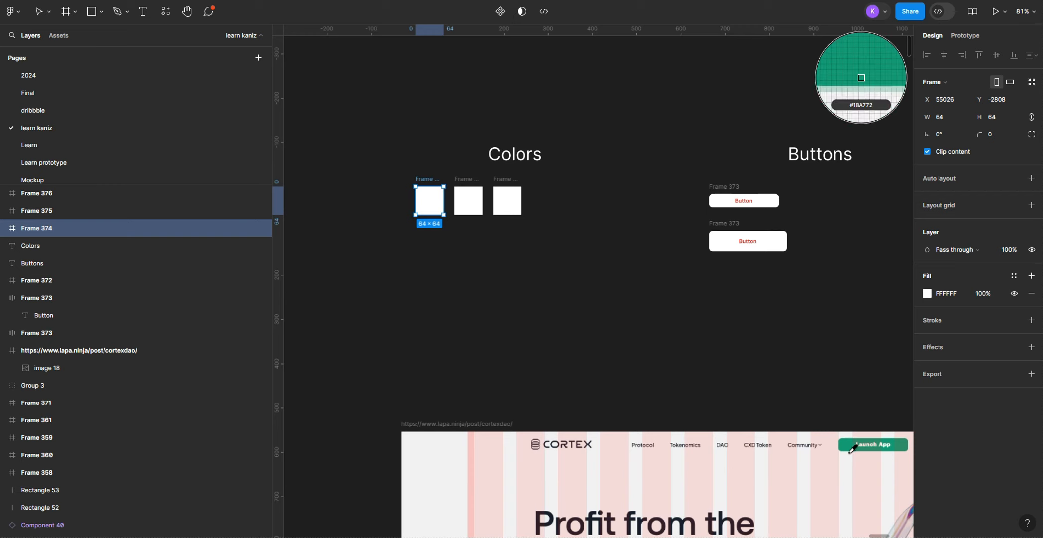
pyautogui.click(848, 442)
pyautogui.click(682, 340)
# Step: Fill the second colour swatch with the dark navy sampled from the "Curve Wars." headline
pyautogui.click(467, 202)
pyautogui.scroll(-5, 526, 300)
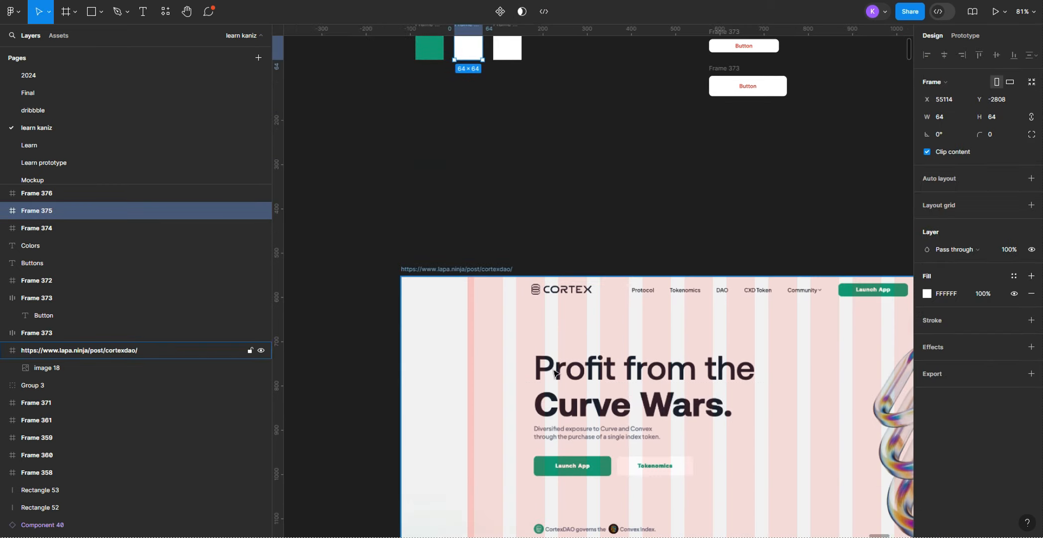
pyautogui.scroll(1, 544, 411)
pyautogui.press('i')
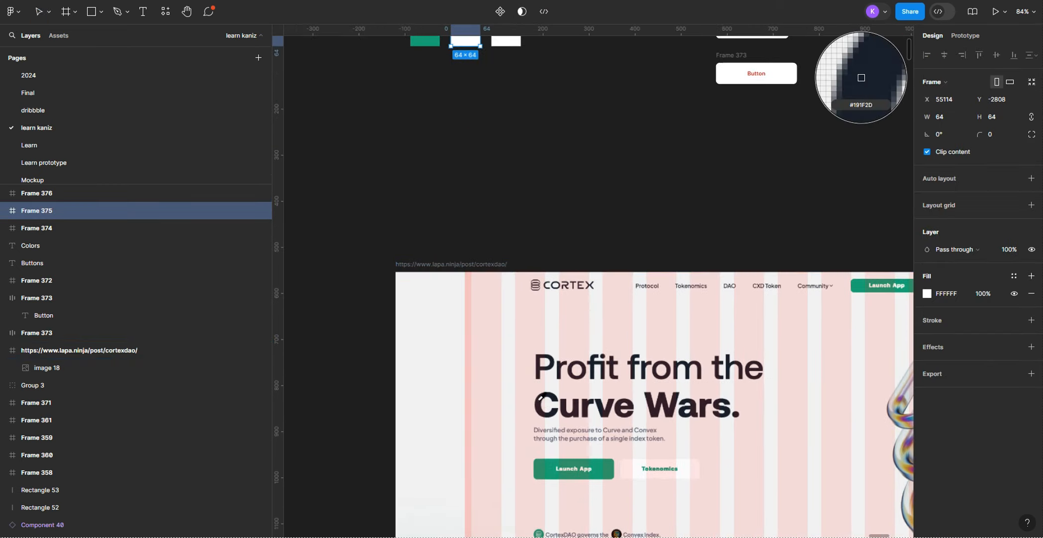
pyautogui.click(540, 400)
pyautogui.click(469, 283)
# Step: Examine the whole Cortex landing page reference, from hero section to footer, for further palette colours
pyautogui.click(514, 42)
pyautogui.scroll(-4, 581, 249)
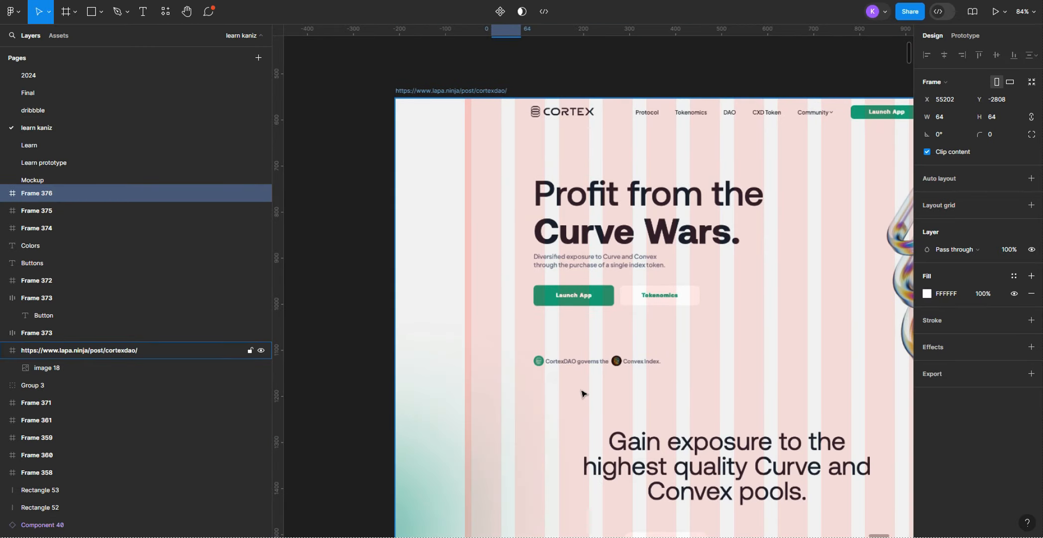
pyautogui.scroll(-15, 628, 383)
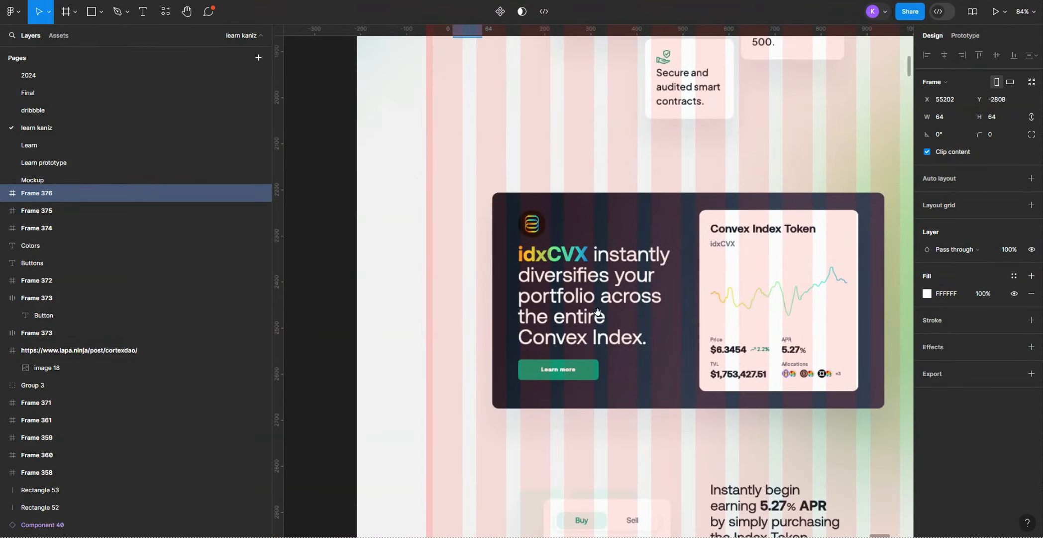
pyautogui.scroll(-15, 592, 252)
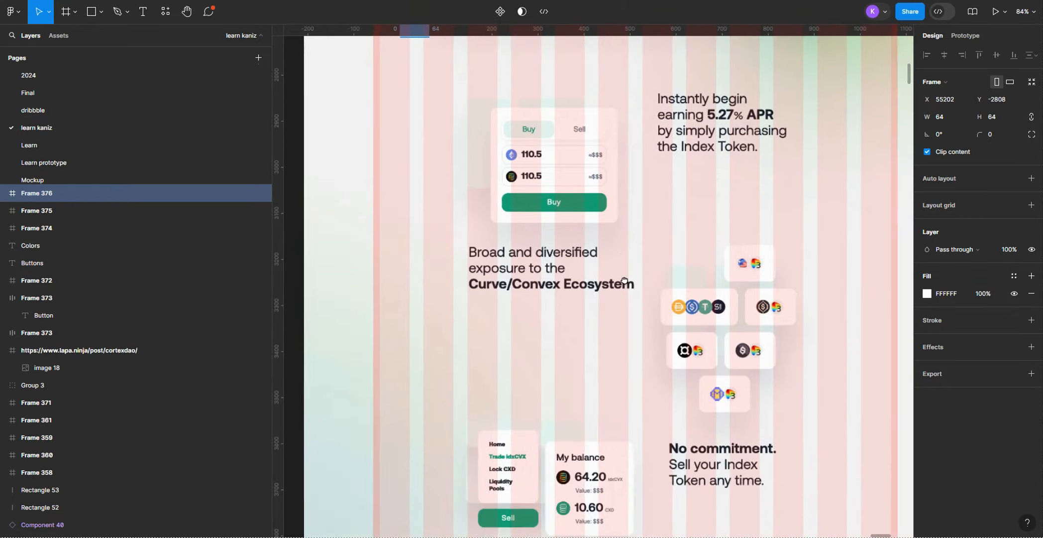
pyautogui.scroll(-6, 651, 195)
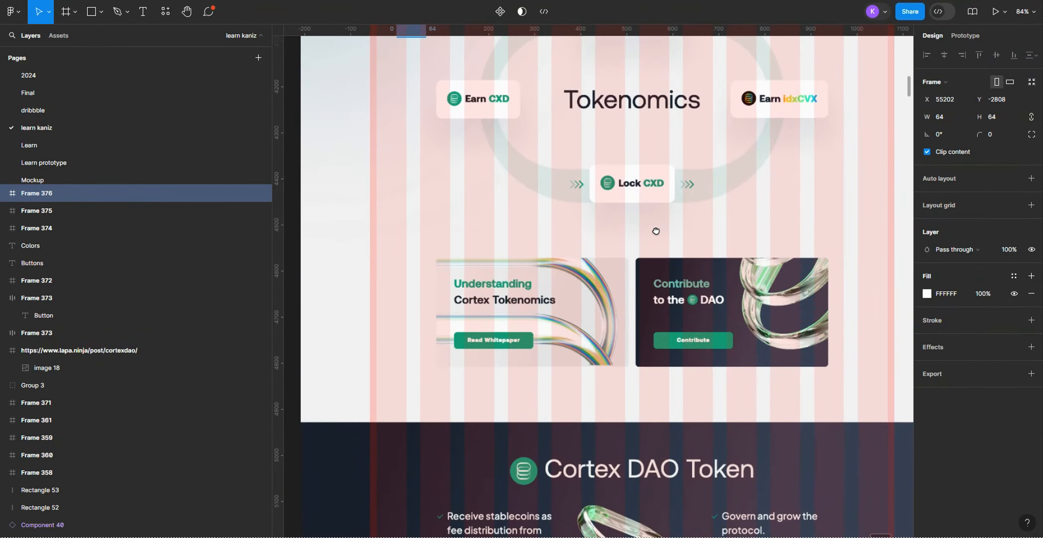
pyautogui.scroll(-8, 659, 216)
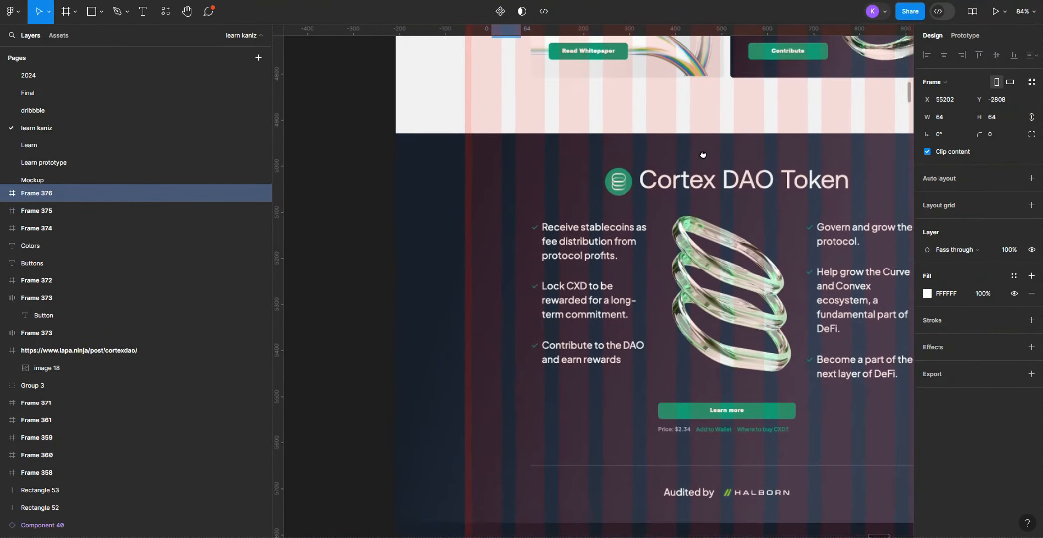
pyautogui.scroll(-3, 739, 225)
pyautogui.scroll(-5, 712, 209)
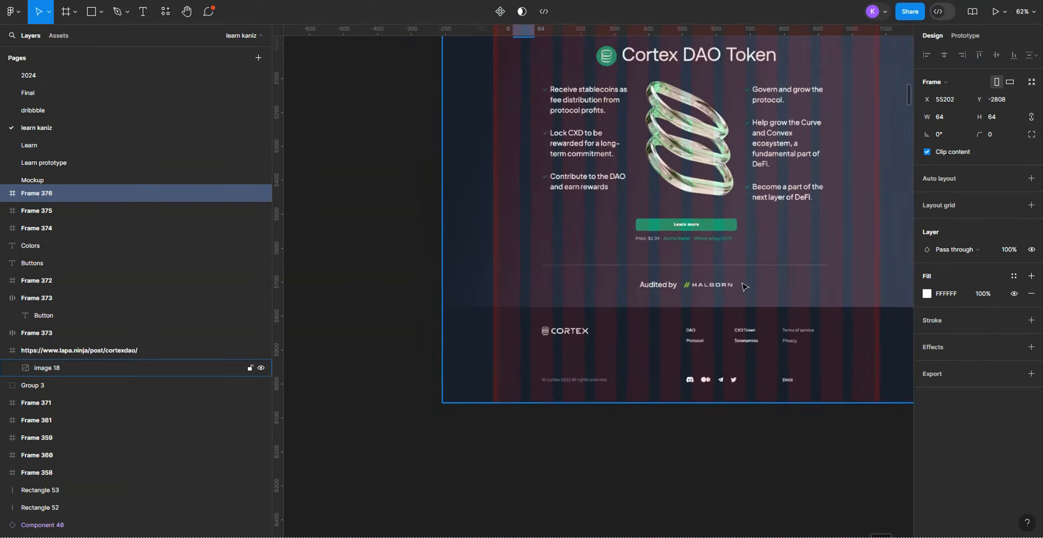
pyautogui.scroll(10, 708, 203)
pyautogui.scroll(5, 550, 151)
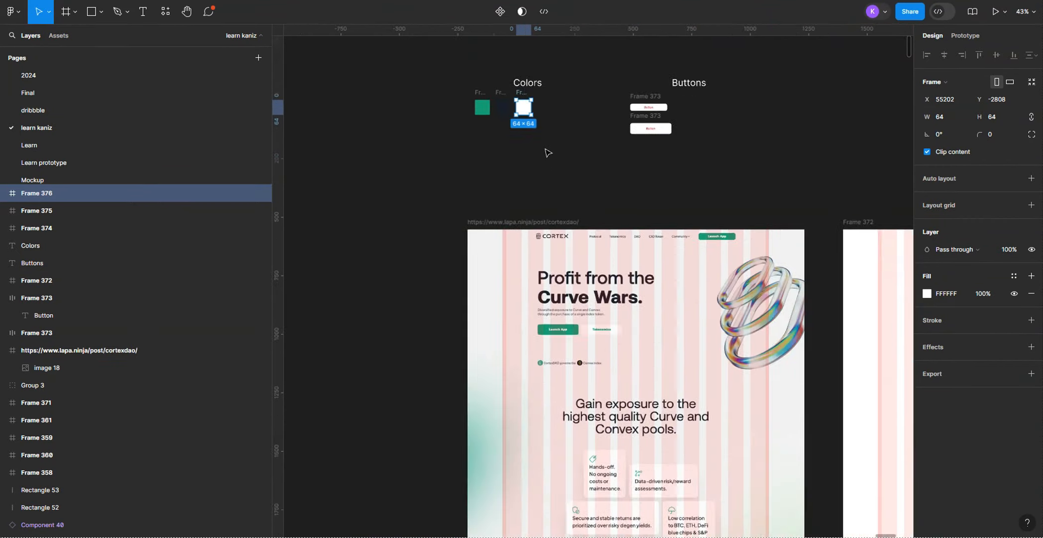
pyautogui.click(573, 231)
pyautogui.scroll(3, 573, 231)
pyautogui.click(510, 148)
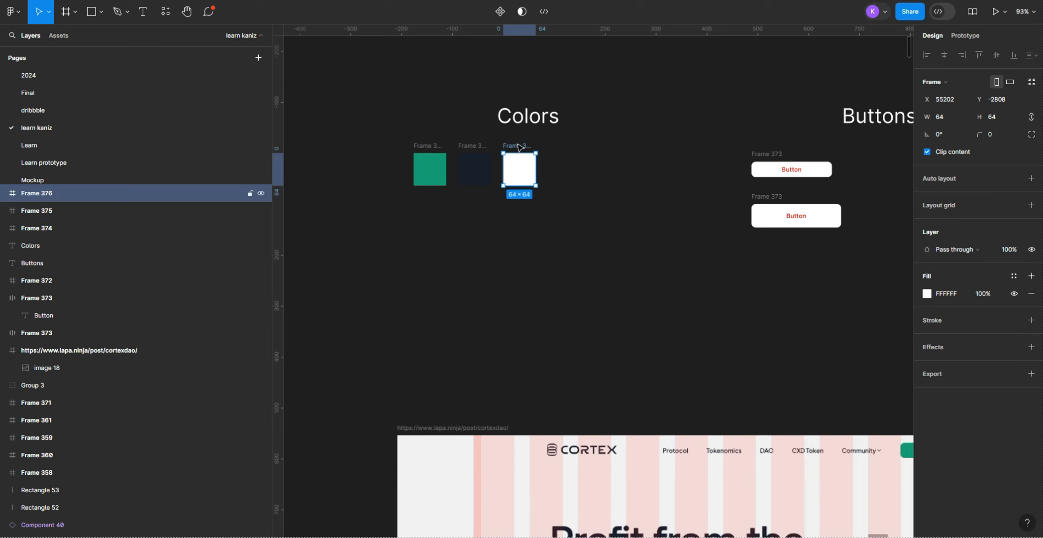
pyautogui.scroll(-6, 618, 340)
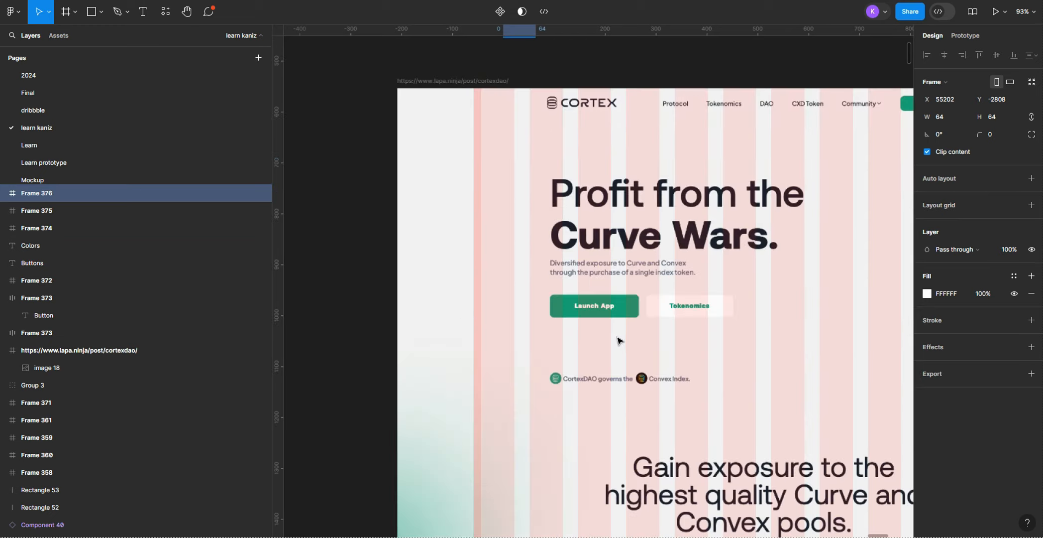
pyautogui.scroll(4, 574, 319)
pyautogui.scroll(5, 574, 319)
pyautogui.click(429, 319)
pyautogui.keyDown('shift'); pyautogui.click(474, 319); pyautogui.keyUp('shift')
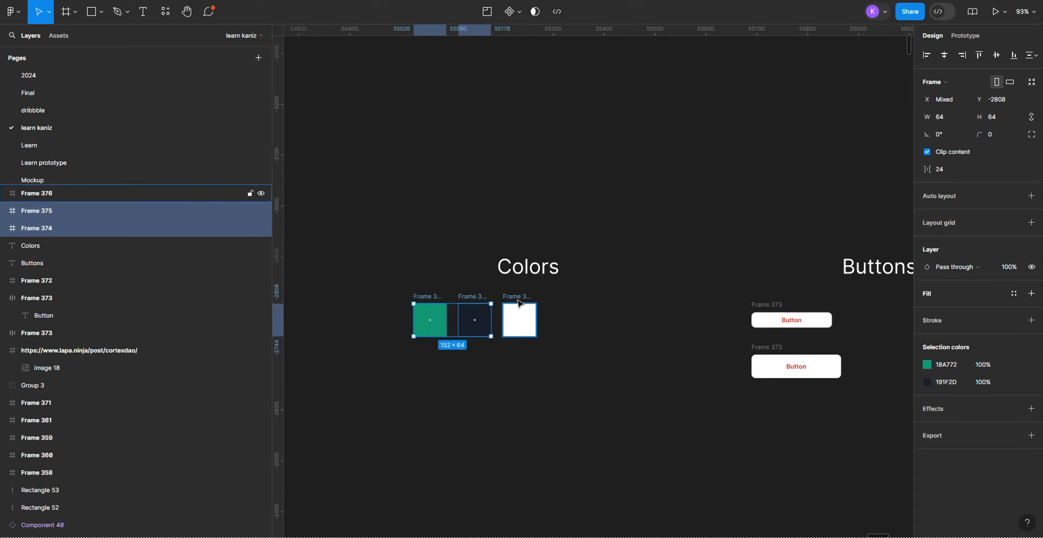
pyautogui.keyDown('shift'); pyautogui.click(518, 306); pyautogui.keyUp('shift')
pyautogui.click(398, 382)
# Step: Rename the green colour swatch frame to "Cortex/green"
pyautogui.scroll(4, 473, 318)
pyautogui.click(439, 319)
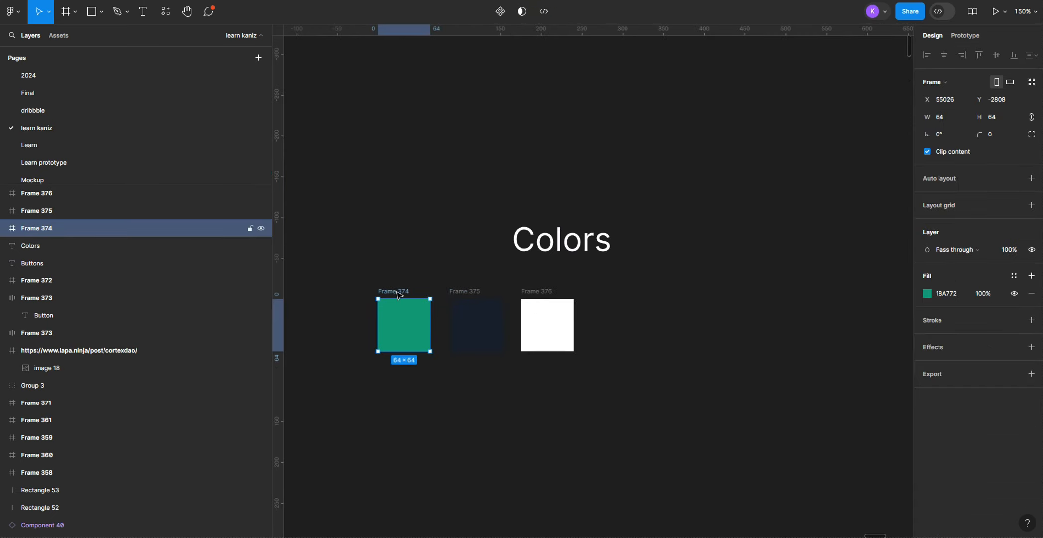
pyautogui.scroll(-7, 484, 379)
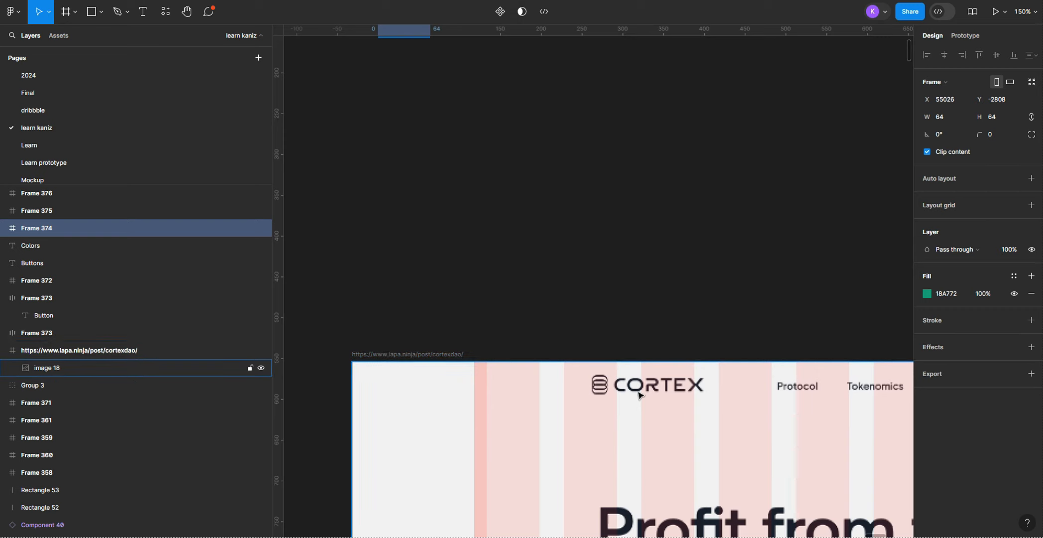
pyautogui.scroll(7, 639, 395)
pyautogui.write('C')
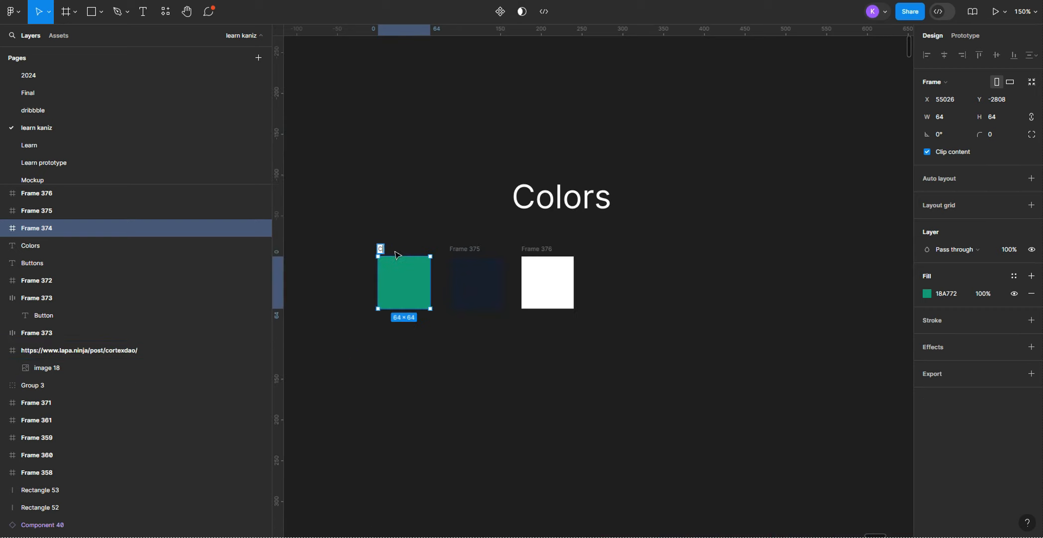
pyautogui.write('ortex/green')
pyautogui.press('Return')
# Step: Rename the dark navy swatch frame to "Cortex/deep blue"
pyautogui.doubleClick(473, 249)
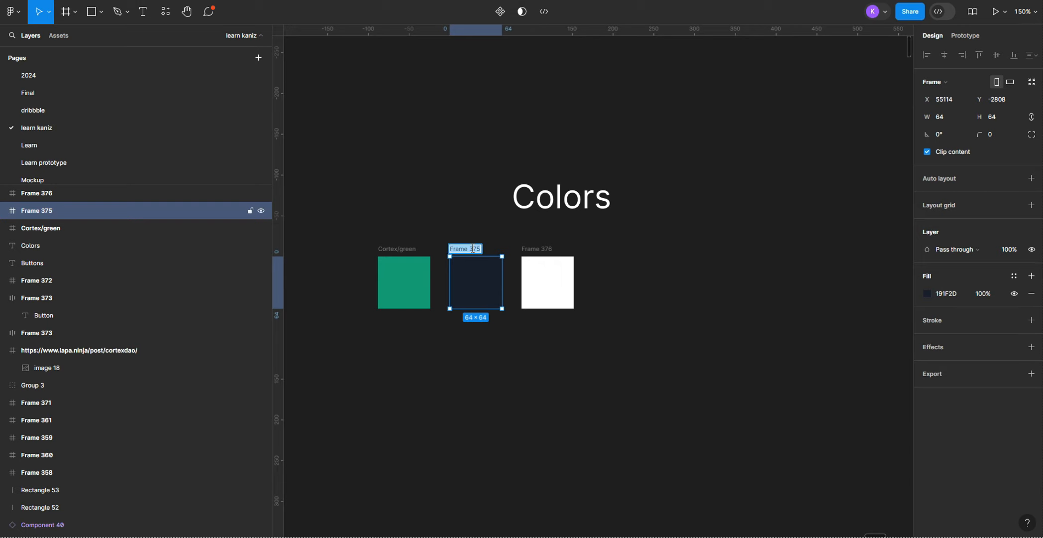
pyautogui.write('Cortex/green')
pyautogui.press('BackSpace')
pyautogui.press('BackSpace')
pyautogui.press('BackSpace')
pyautogui.press('BackSpace')
pyautogui.write('te')
pyautogui.write('bl')
pyautogui.write('deep')
# Step: Rename the white swatch frame to "Cortex/white"
pyautogui.click(550, 258)
pyautogui.doubleClick(537, 249)
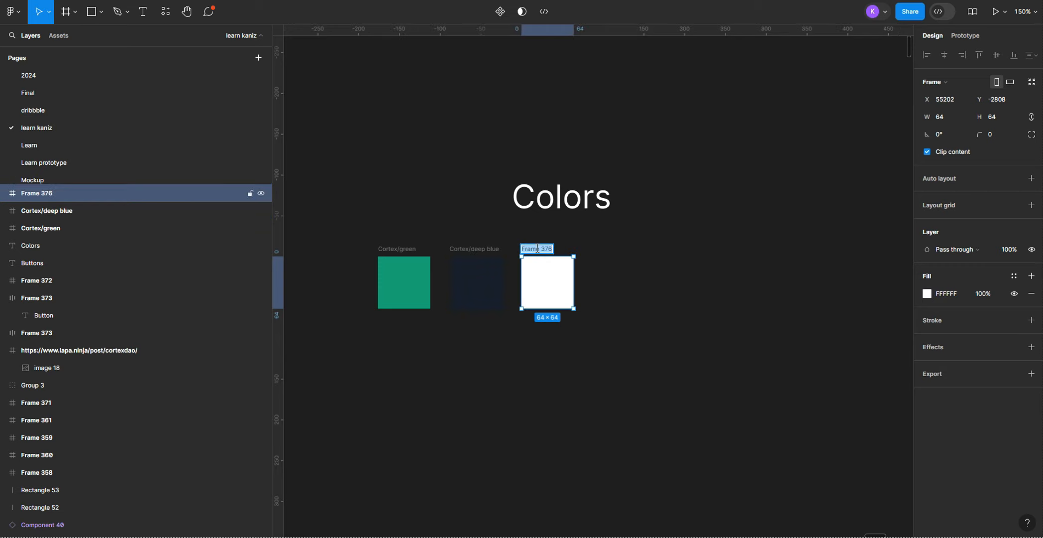
pyautogui.write('Cortex/green')
pyautogui.press('BackSpace')
pyautogui.press('BackSpace')
pyautogui.press('BackSpace')
pyautogui.scroll(3, 554, 254)
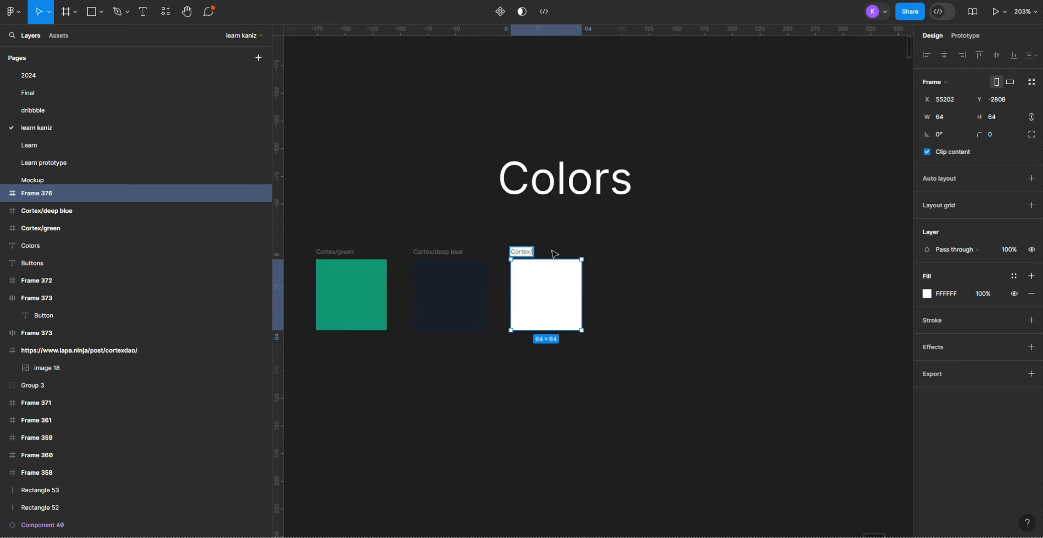
pyautogui.write('white')
pyautogui.click(647, 403)
pyautogui.press('c')
pyautogui.press('v')
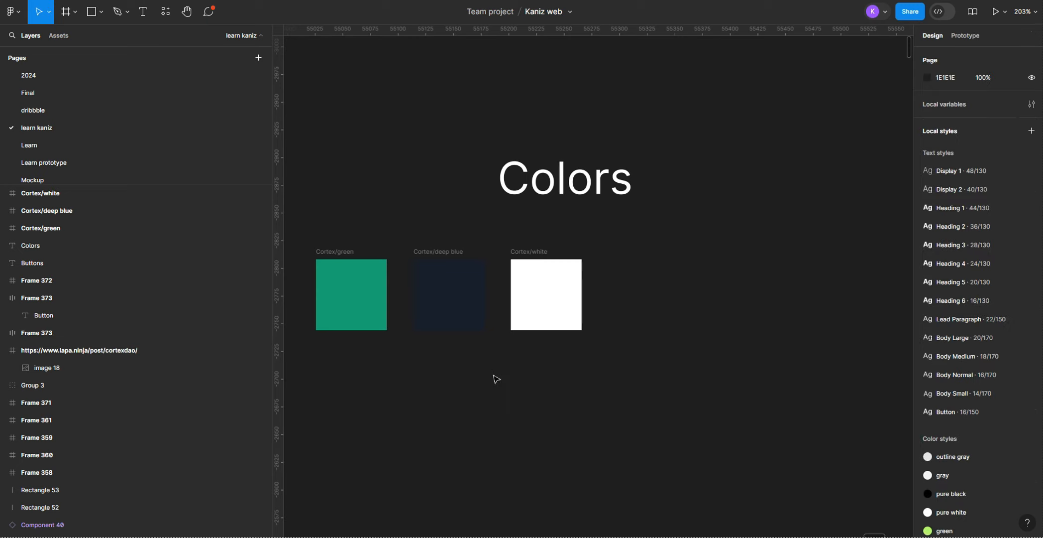
# Step: Try to generate colour styles from the three Cortex swatches with the Styler plugin's Generate Styles command
pyautogui.scroll(-2, 480, 366)
pyautogui.click(391, 261)
pyautogui.keyDown('shift'); pyautogui.click(471, 265); pyautogui.keyUp('shift')
pyautogui.keyDown('shift'); pyautogui.click(562, 261); pyautogui.keyUp('shift')
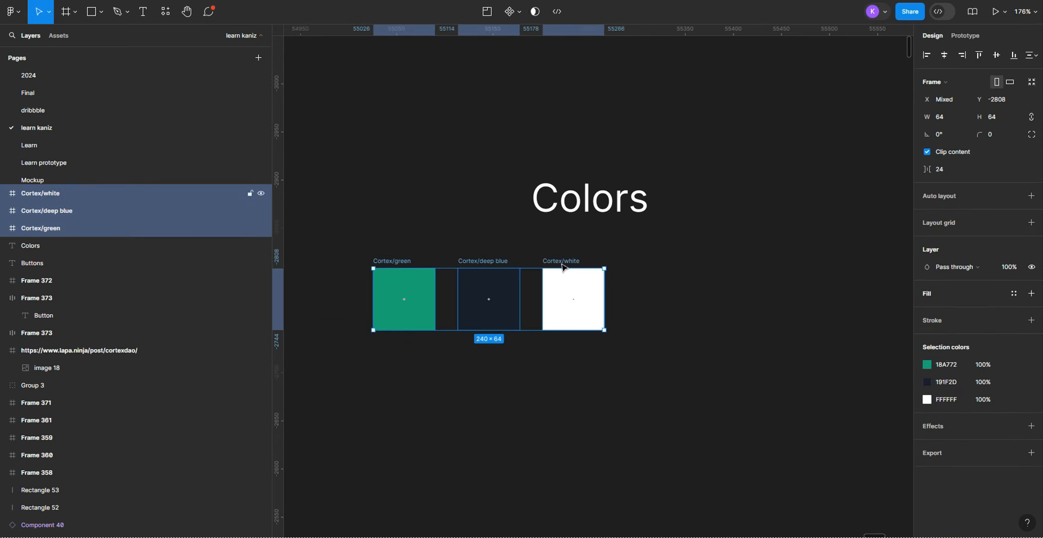
pyautogui.click(165, 12)
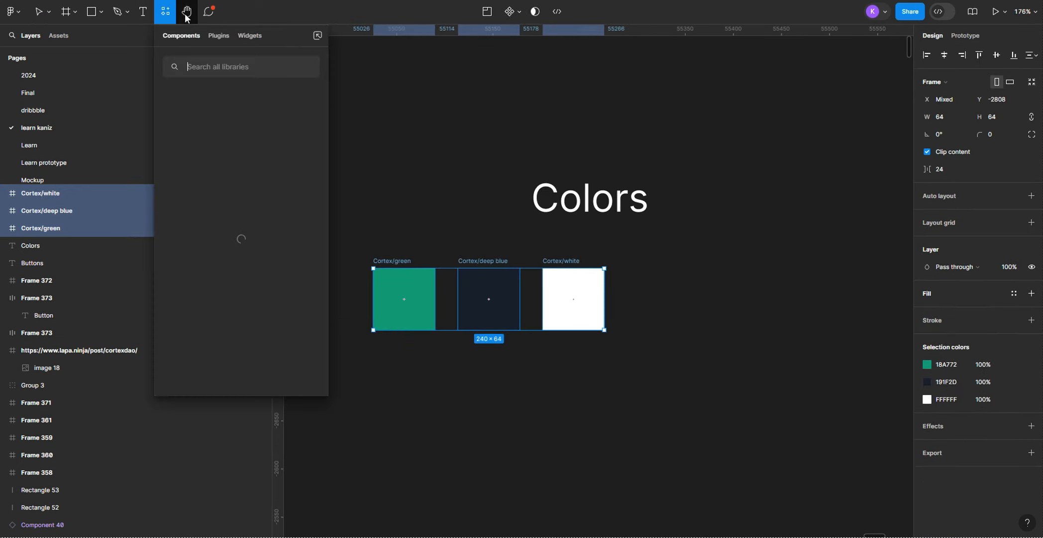
pyautogui.click(219, 36)
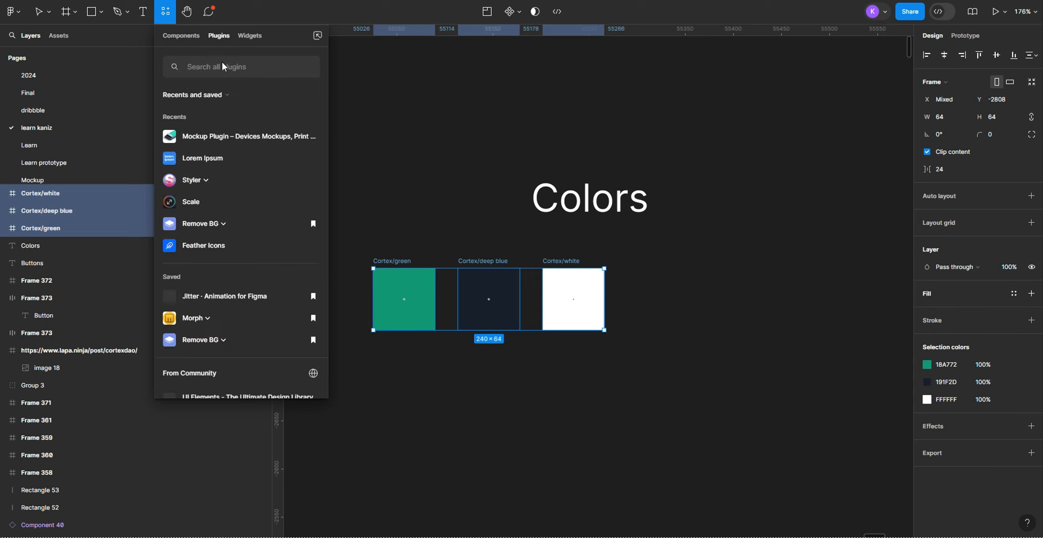
pyautogui.click(221, 61)
pyautogui.write('style')
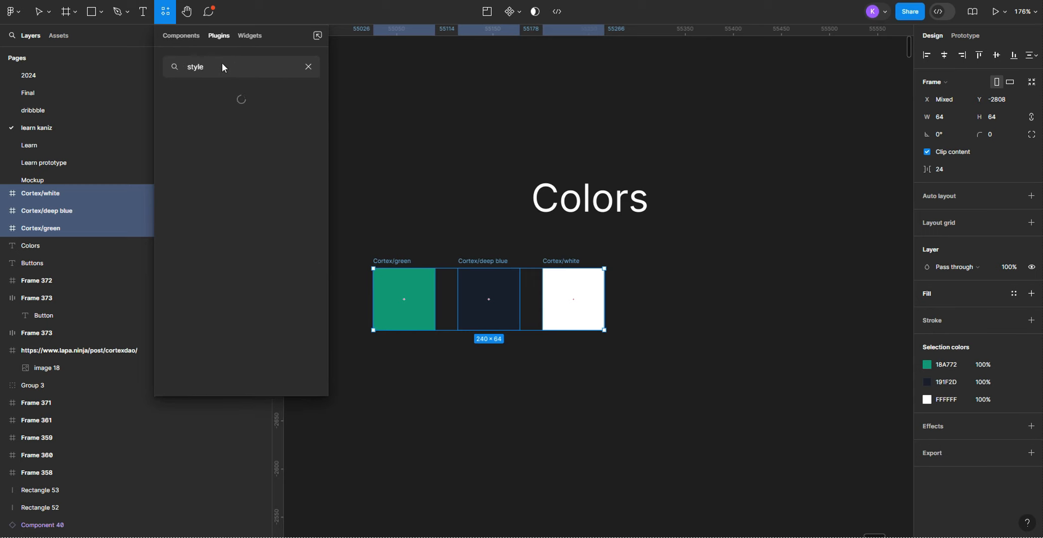
pyautogui.click(206, 112)
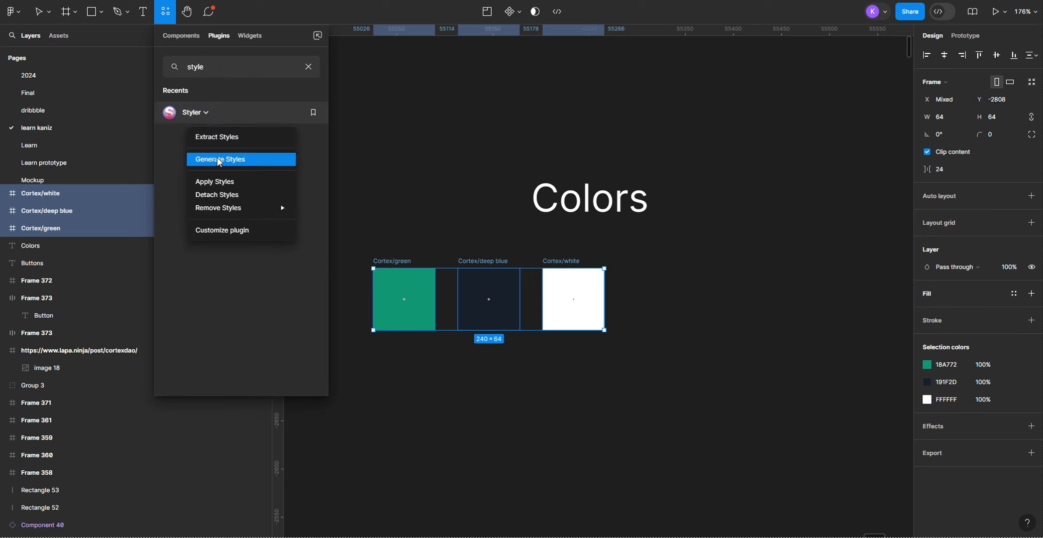
pyautogui.click(217, 160)
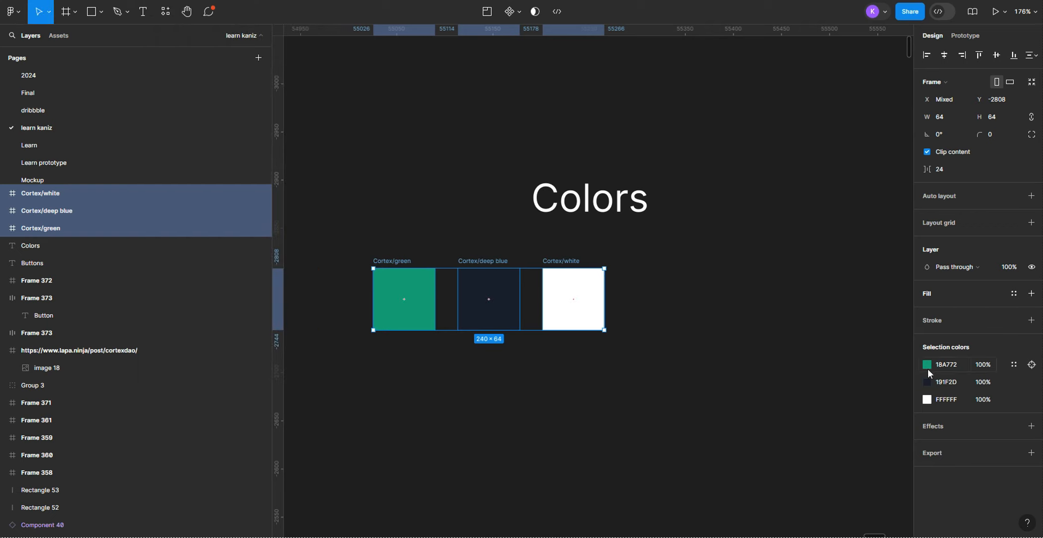
pyautogui.click(826, 377)
# Step: Look through the library colour styles available for the smaller button's fill, checking for the Cortex colours
pyautogui.scroll(-2, 758, 351)
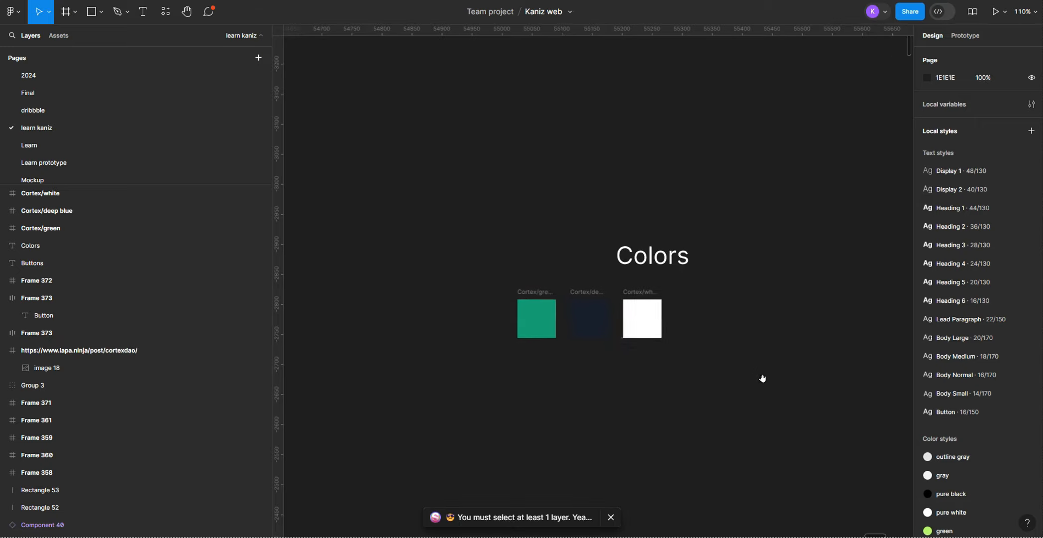
pyautogui.moveTo(763, 378); pyautogui.dragTo(340, 319)
pyautogui.scroll(3, 535, 274)
pyautogui.click(549, 245)
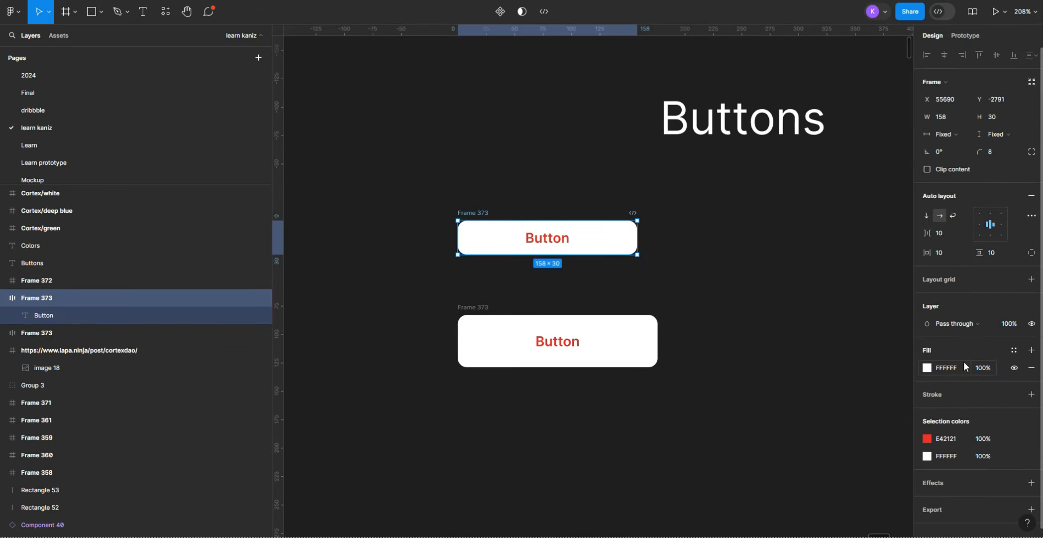
pyautogui.click(1014, 350)
pyautogui.scroll(-5, 846, 438)
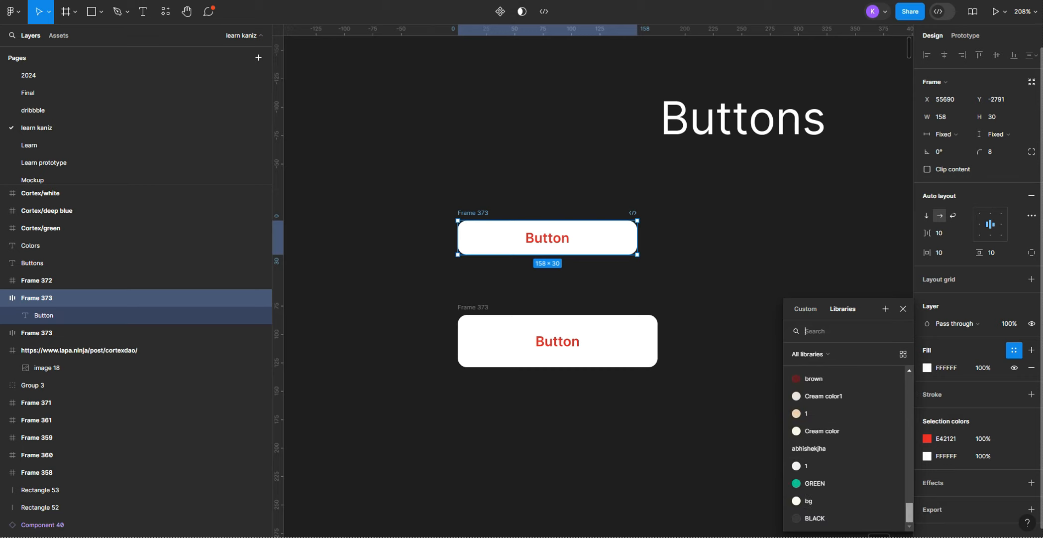
pyautogui.moveTo(911, 507); pyautogui.dragTo(910, 357)
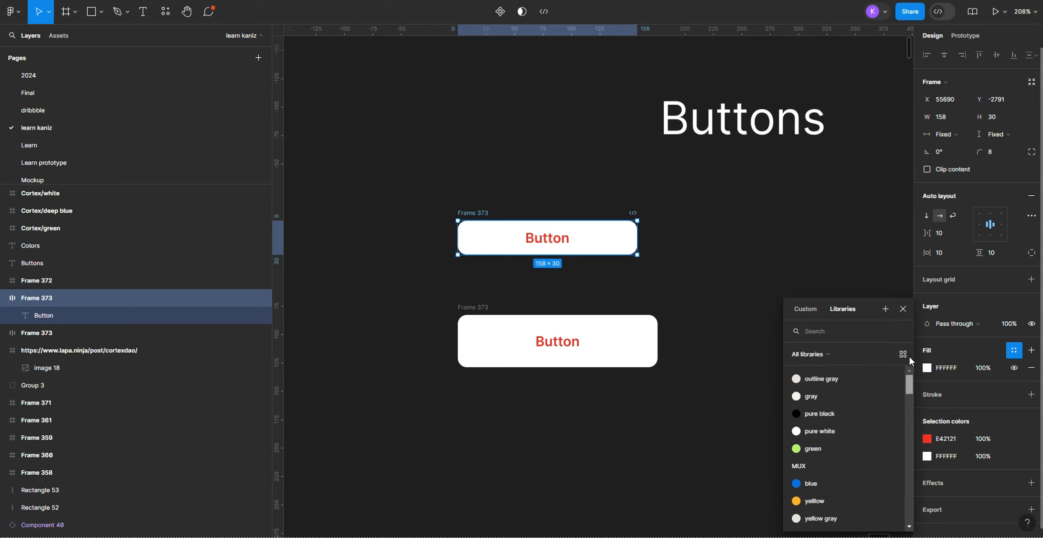
pyautogui.scroll(-4, 859, 433)
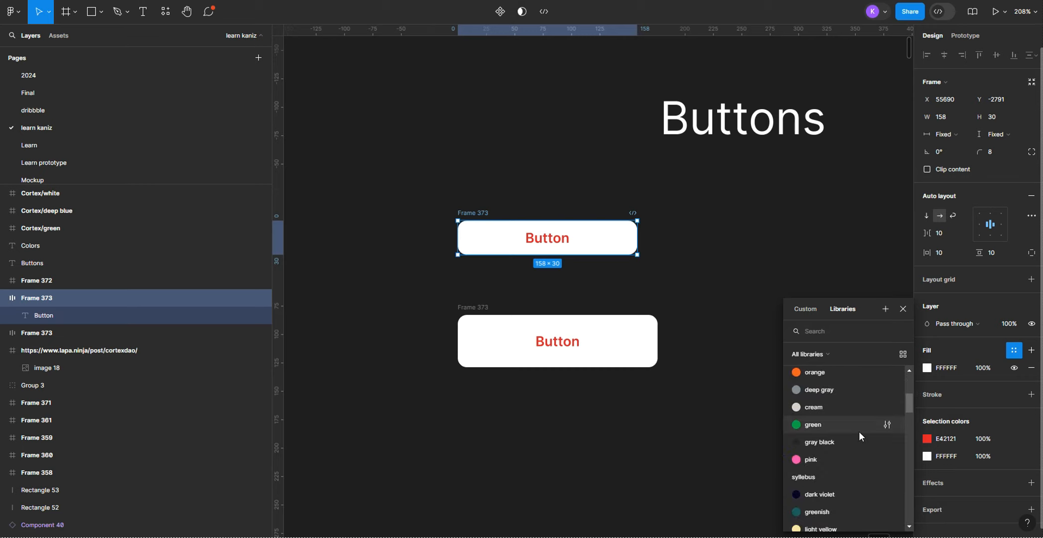
pyautogui.scroll(-6, 859, 431)
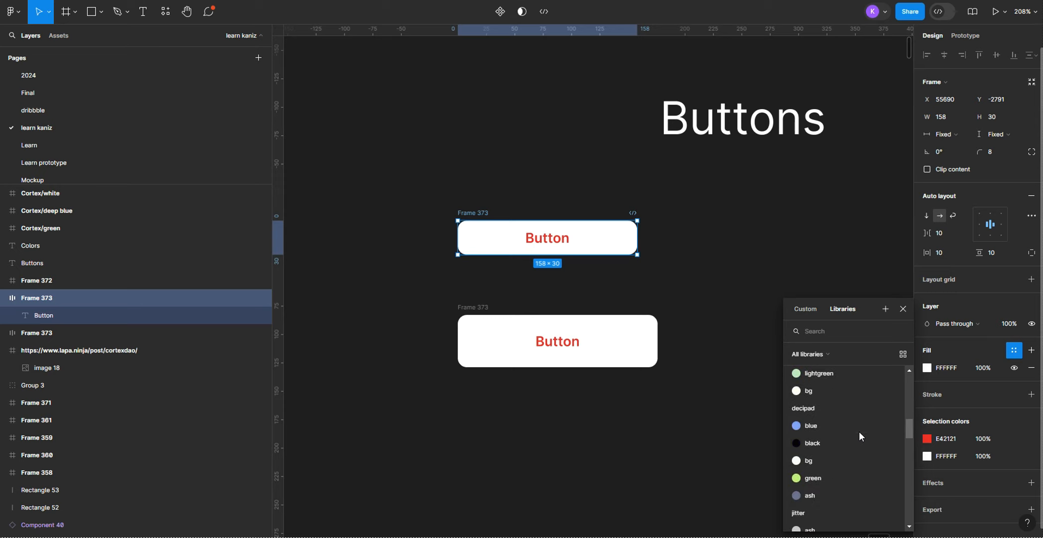
pyautogui.scroll(-6, 859, 431)
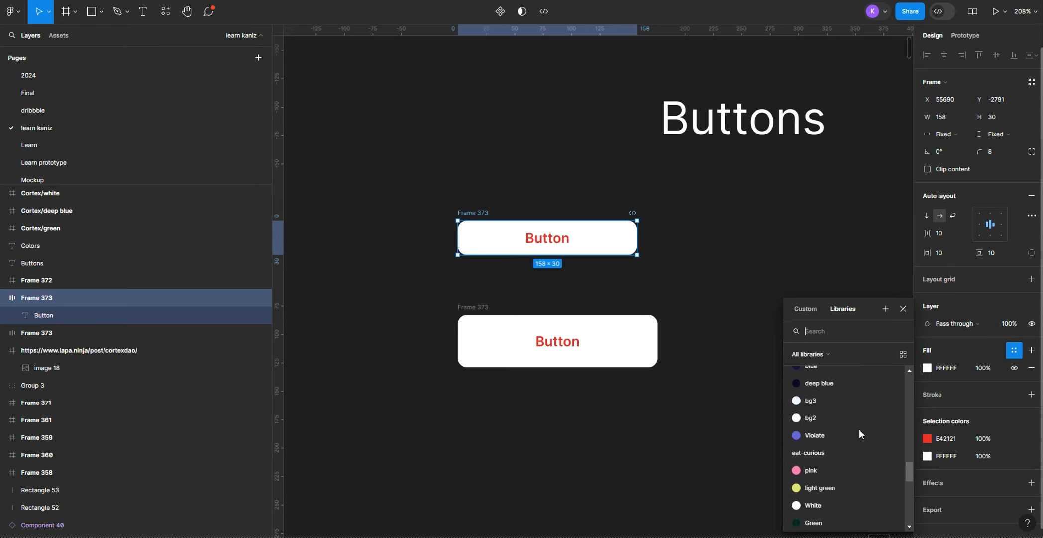
pyautogui.scroll(-5, 860, 431)
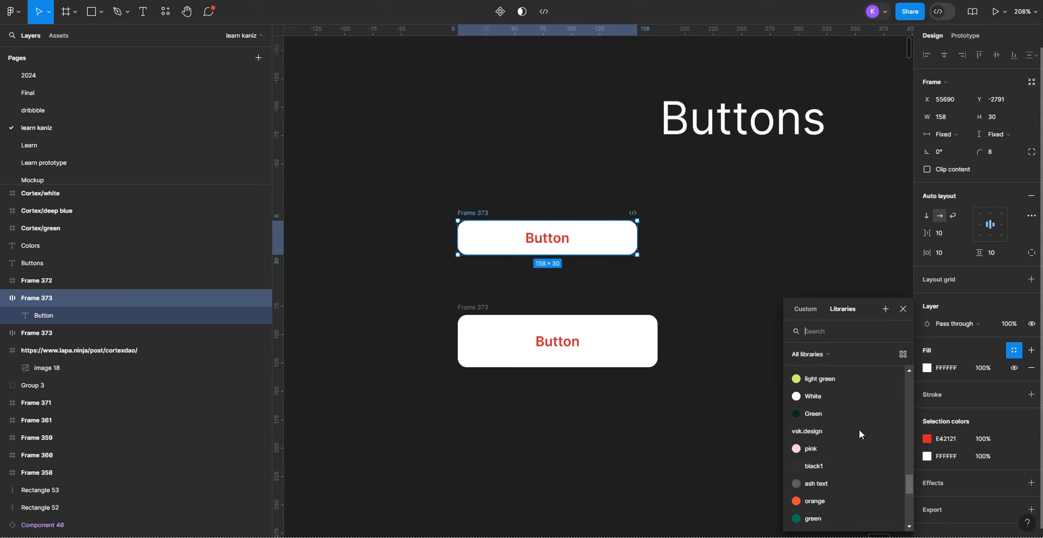
pyautogui.scroll(-5, 860, 433)
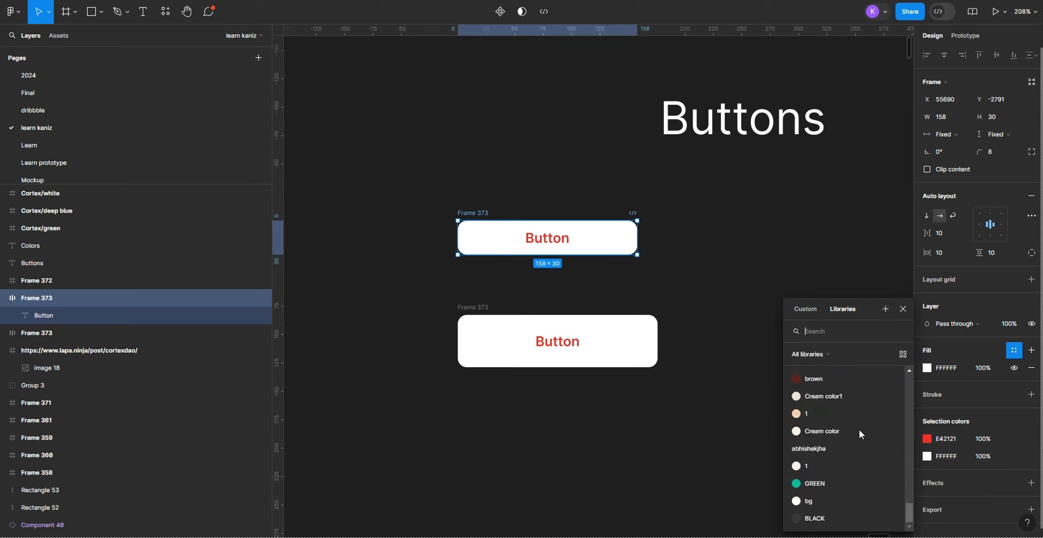
pyautogui.click(663, 426)
# Step: Examine the Cortex swatches and the reference landing page's buttons to check which colours the buttons use
pyautogui.scroll(-4, 652, 403)
pyautogui.moveTo(493, 377); pyautogui.dragTo(633, 362)
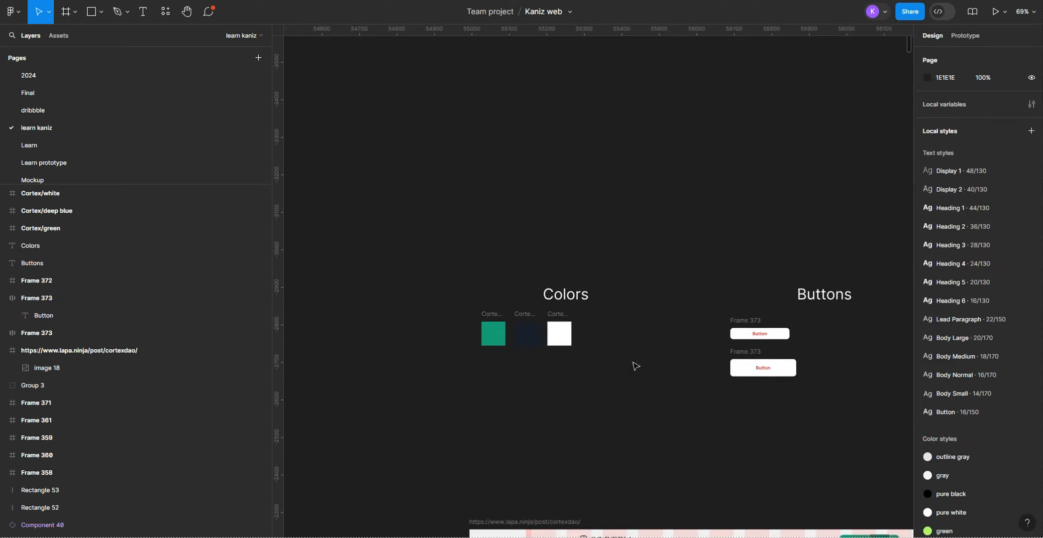
pyautogui.scroll(5, 498, 319)
pyautogui.click(535, 349)
pyautogui.scroll(-3, 558, 343)
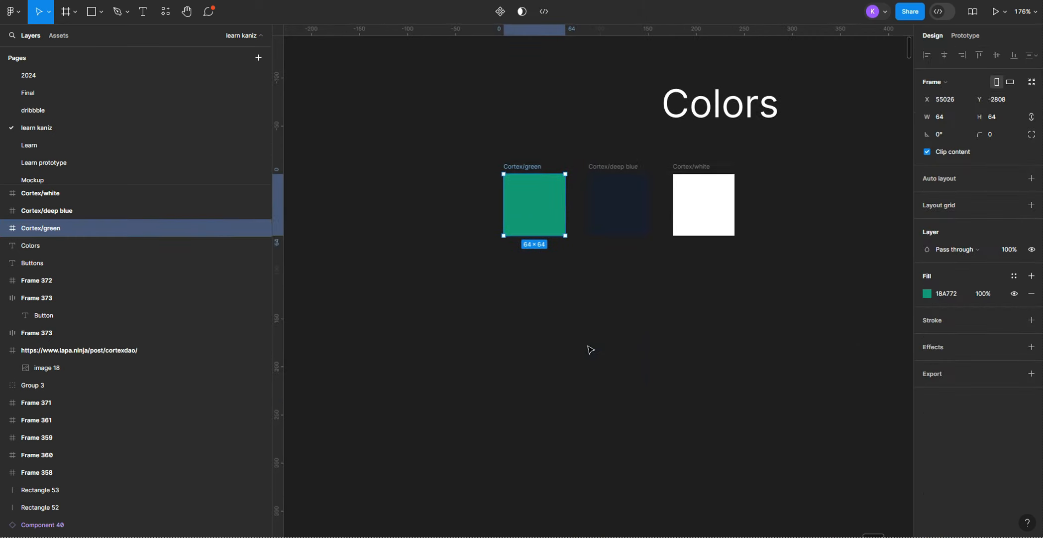
pyautogui.scroll(-3, 590, 349)
pyautogui.scroll(-5, 622, 346)
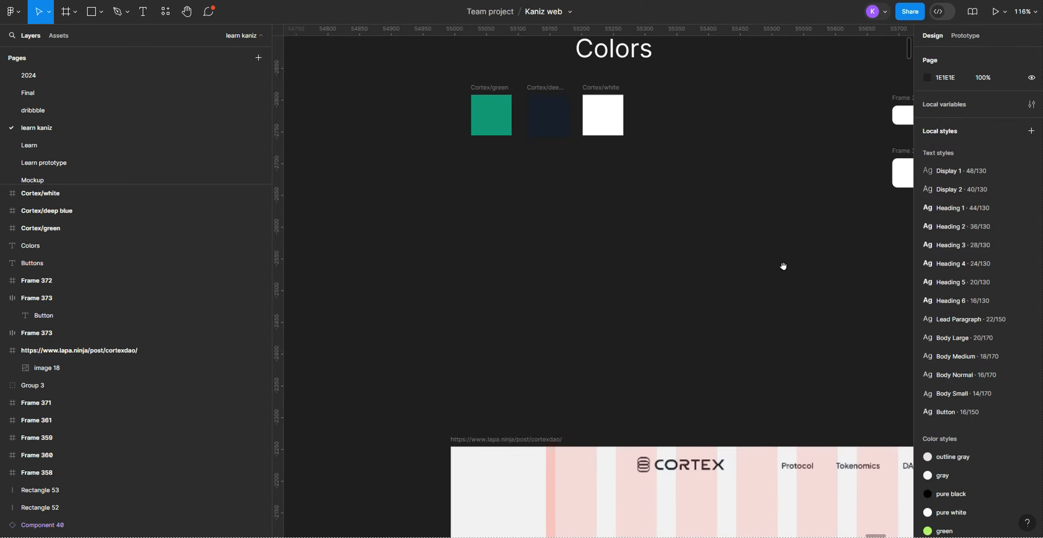
pyautogui.moveTo(881, 266); pyautogui.dragTo(568, 315)
# Step: Apply the Cortex green colour style to the smaller button's fill
pyautogui.scroll(3, 600, 162)
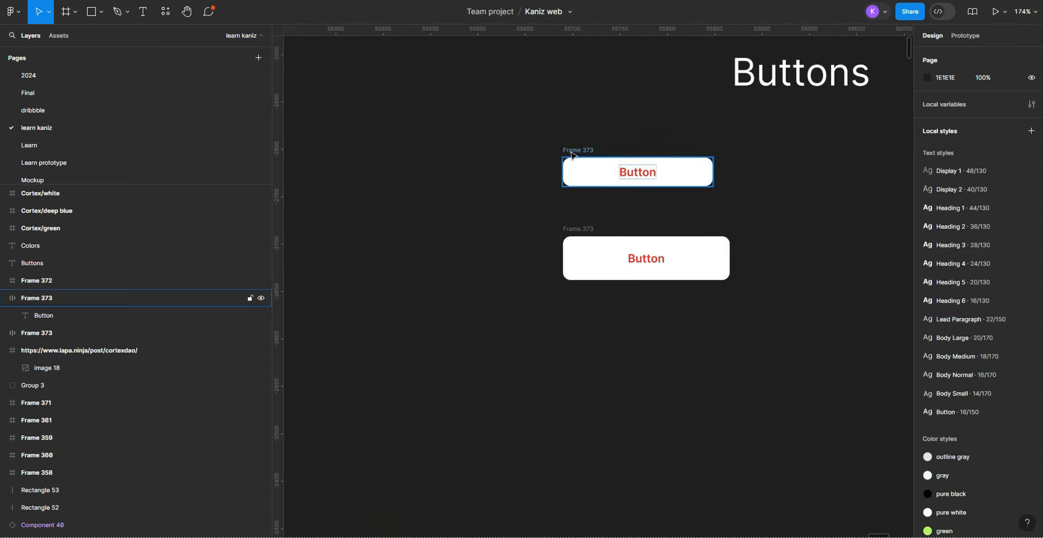
pyautogui.click(573, 155)
pyautogui.click(1013, 351)
pyautogui.scroll(-5, 862, 425)
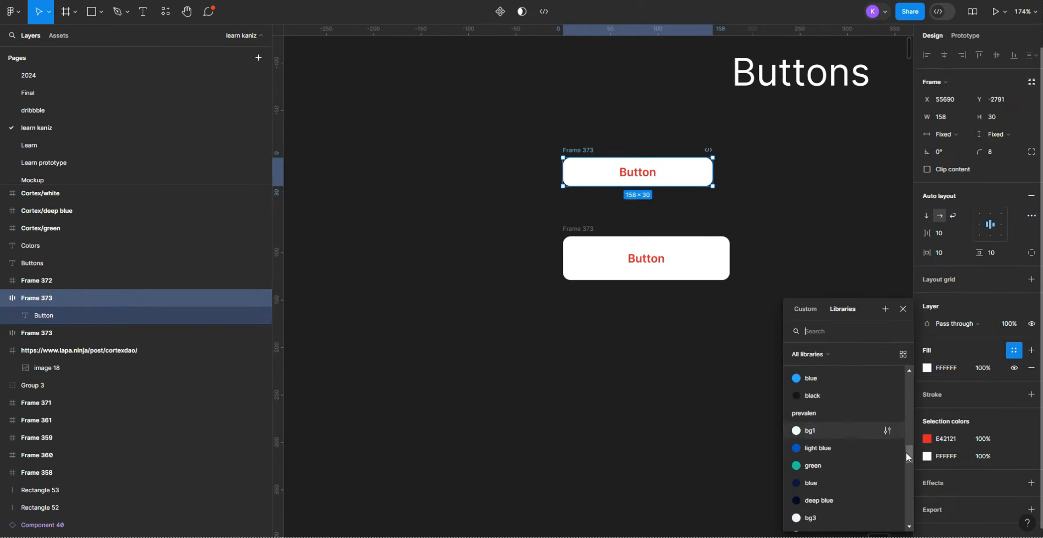
pyautogui.moveTo(908, 455); pyautogui.dragTo(911, 502)
pyautogui.scroll(-2, 816, 489)
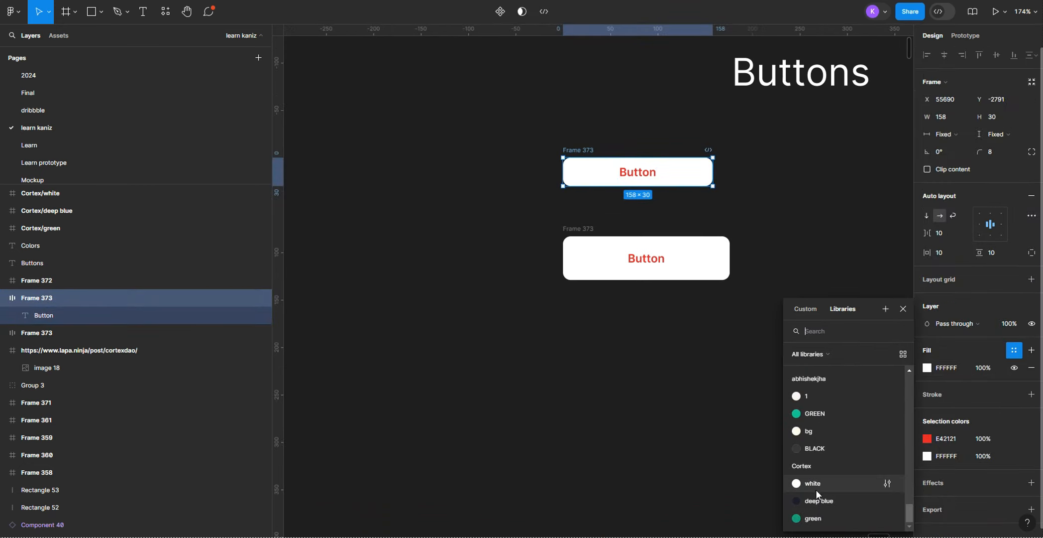
pyautogui.click(813, 518)
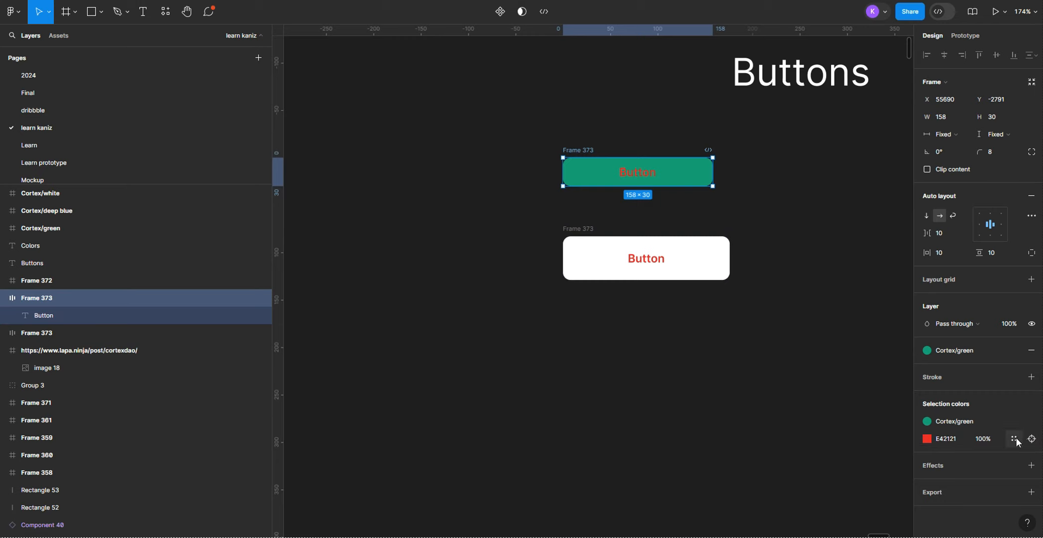
# Step: Apply the Cortex white colour style to the smaller button's label
pyautogui.click(1019, 439)
pyautogui.scroll(-5, 905, 401)
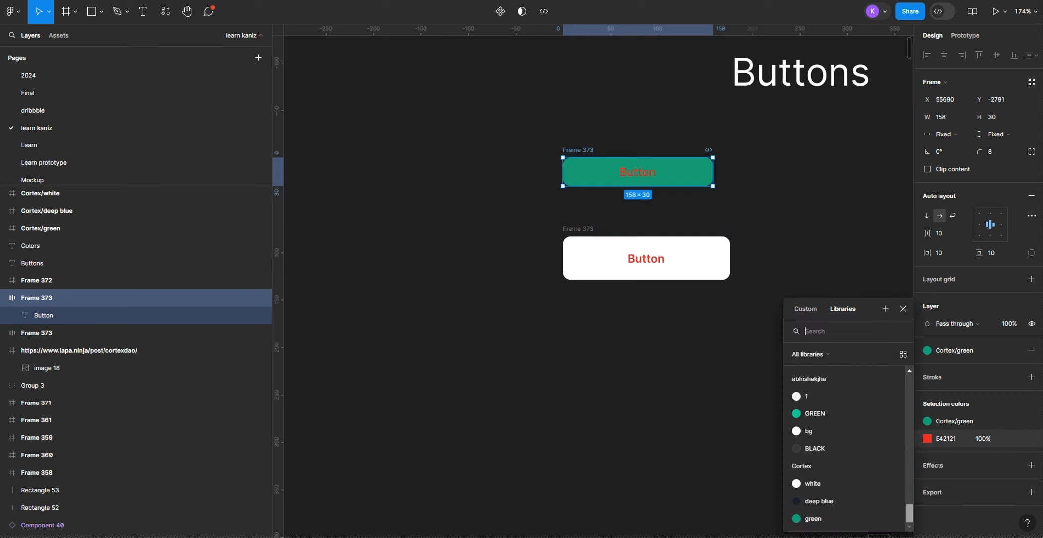
pyautogui.click(813, 486)
pyautogui.click(669, 362)
# Step: Duplicate the larger button directly below the original
pyautogui.scroll(-2, 668, 362)
pyautogui.click(611, 265)
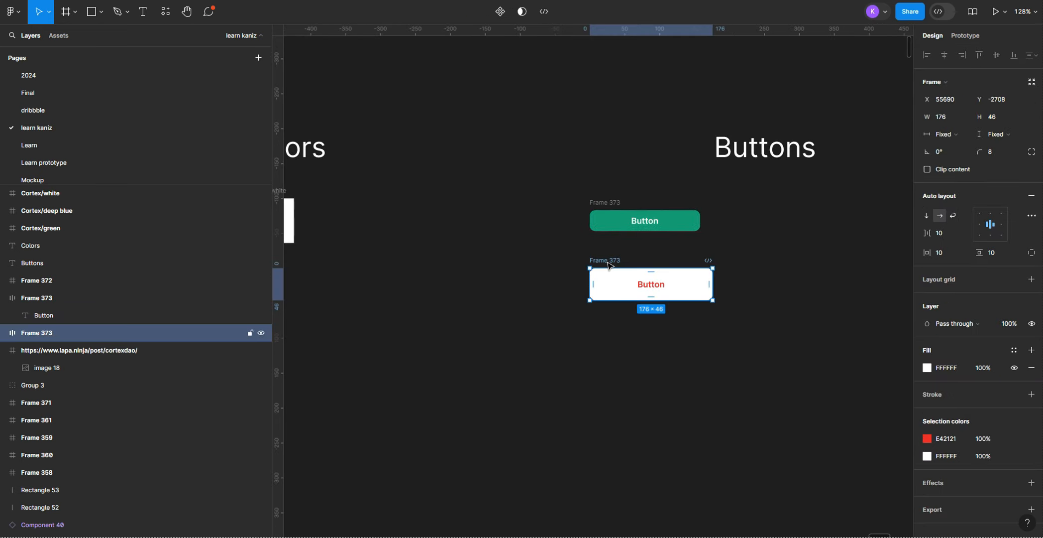
pyautogui.moveTo(610, 265); pyautogui.dragTo(612, 316)
# Step: Recolour the original larger button with a Cortex white label and a Cortex green fill
pyautogui.click(612, 261)
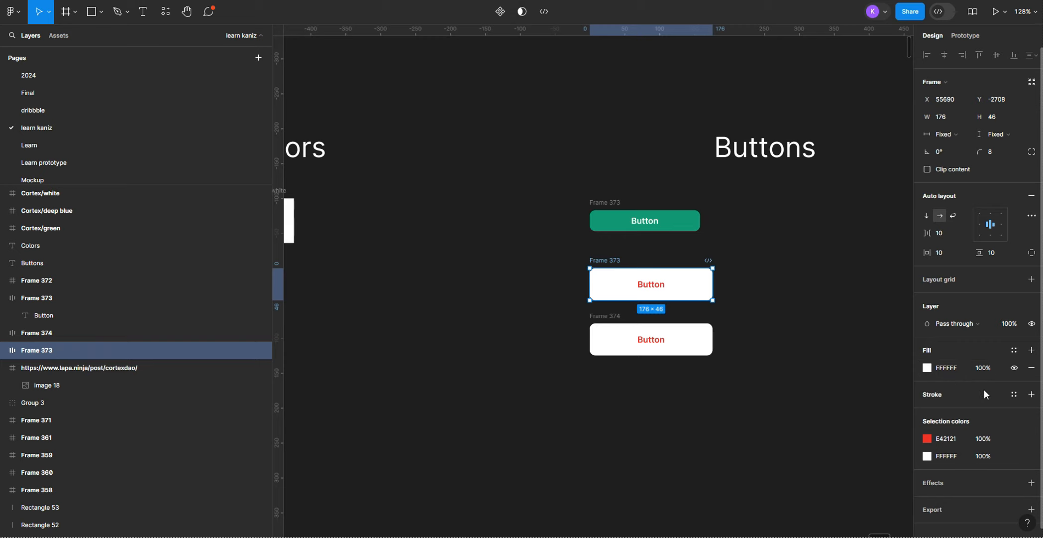
pyautogui.click(1014, 439)
pyautogui.scroll(-10, 866, 478)
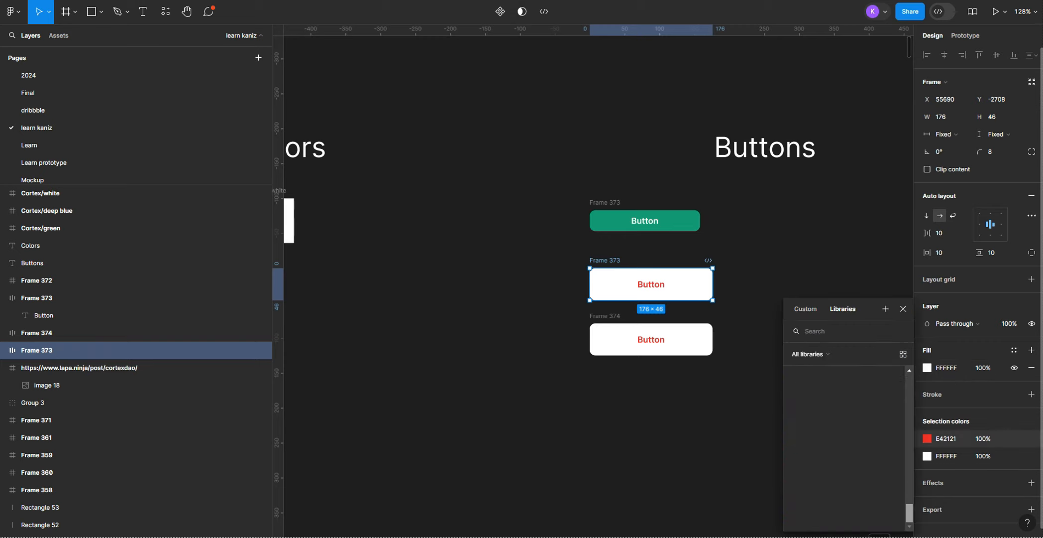
pyautogui.click(818, 487)
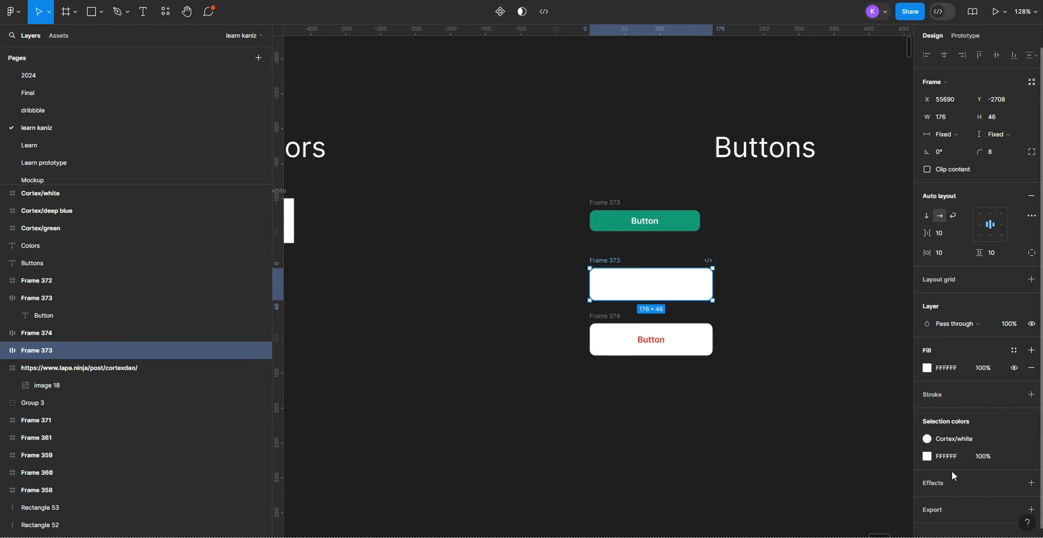
pyautogui.click(1013, 456)
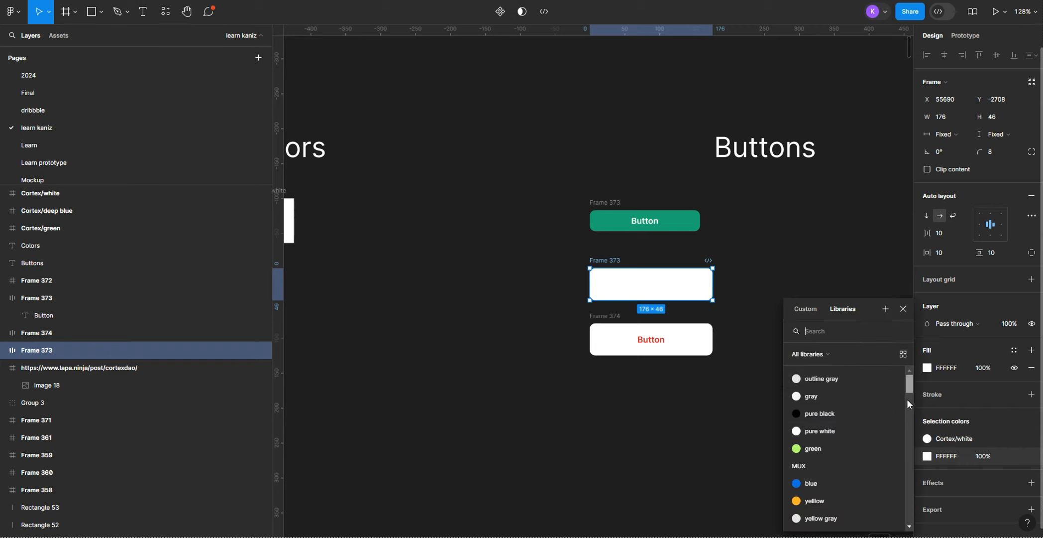
pyautogui.moveTo(907, 398); pyautogui.dragTo(910, 513)
pyautogui.click(816, 515)
# Step: Recolour the duplicated larger button with a Cortex green label and a Cortex white fill
pyautogui.click(706, 350)
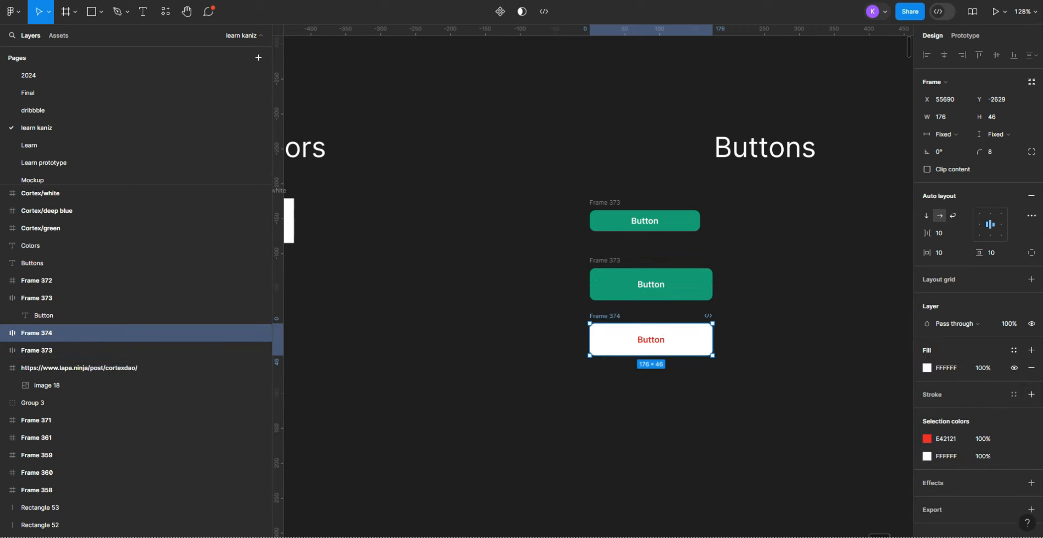
pyautogui.click(1014, 438)
pyautogui.scroll(-10, 892, 434)
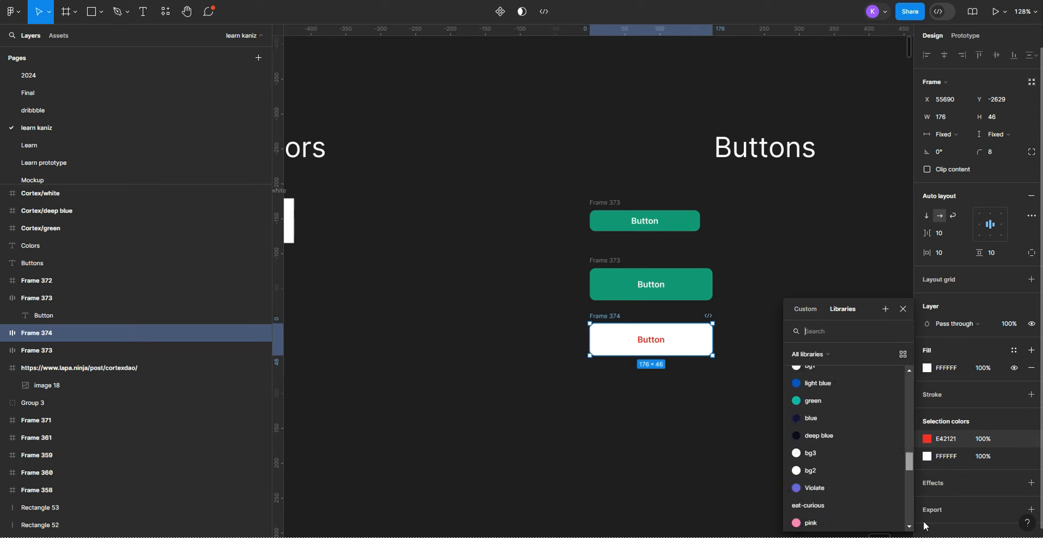
pyautogui.click(814, 518)
pyautogui.click(1013, 456)
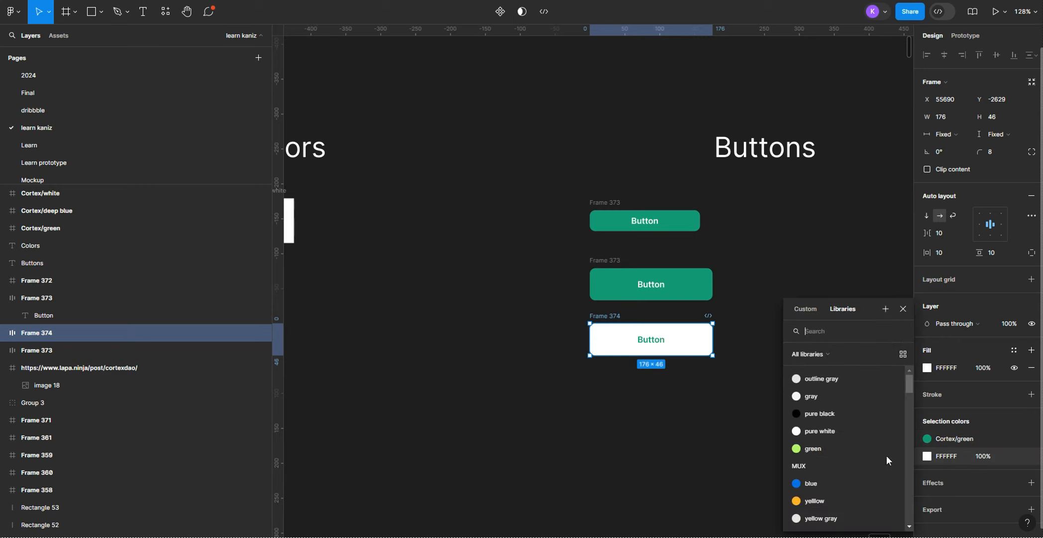
pyautogui.scroll(-10, 887, 455)
pyautogui.click(815, 485)
pyautogui.click(677, 243)
# Step: Rename the smaller button's frame to "Button/defalt" and copy that name for reuse
pyautogui.scroll(3, 669, 231)
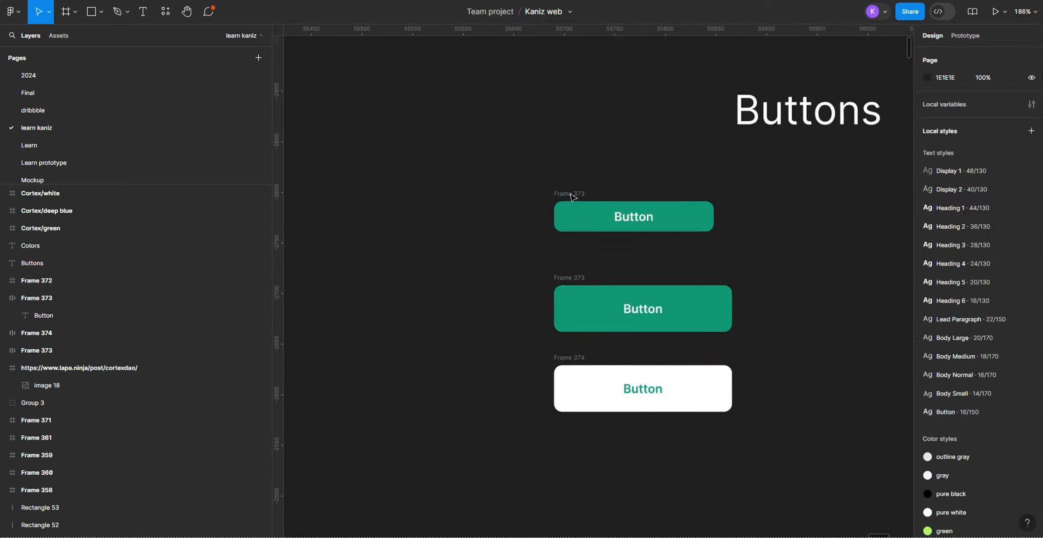
pyautogui.doubleClick(572, 195)
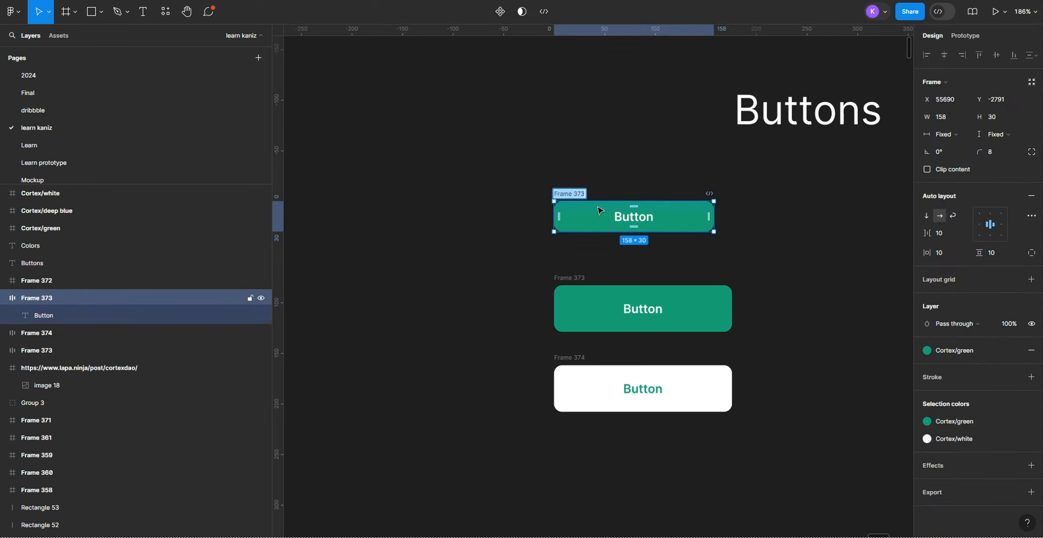
pyautogui.write('Button/defalt')
pyautogui.click(555, 194)
pyautogui.write('$')
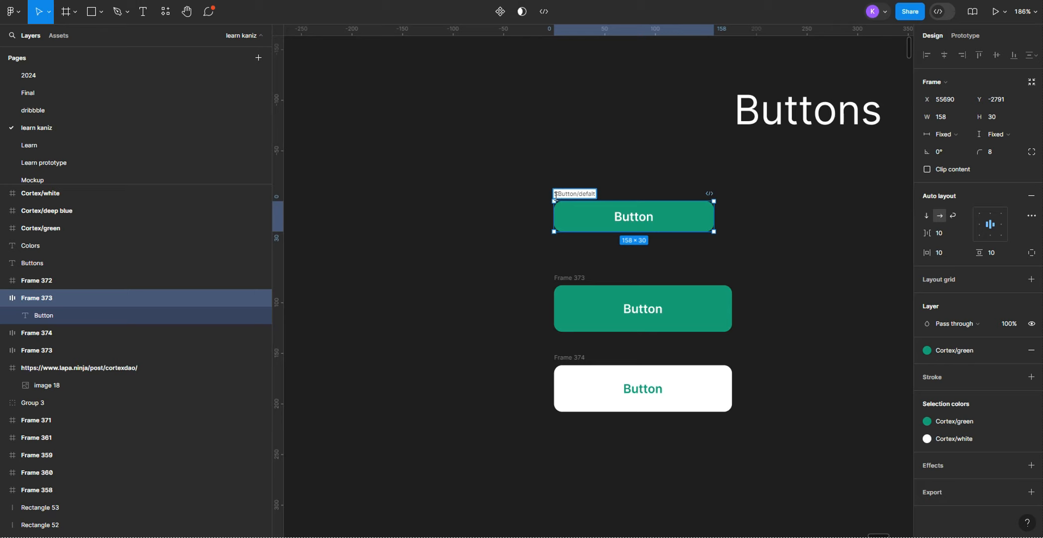
pyautogui.press('BackSpace')
pyautogui.moveTo(562, 193); pyautogui.dragTo(592, 194)
pyautogui.hotkey('ctrl', 'c')
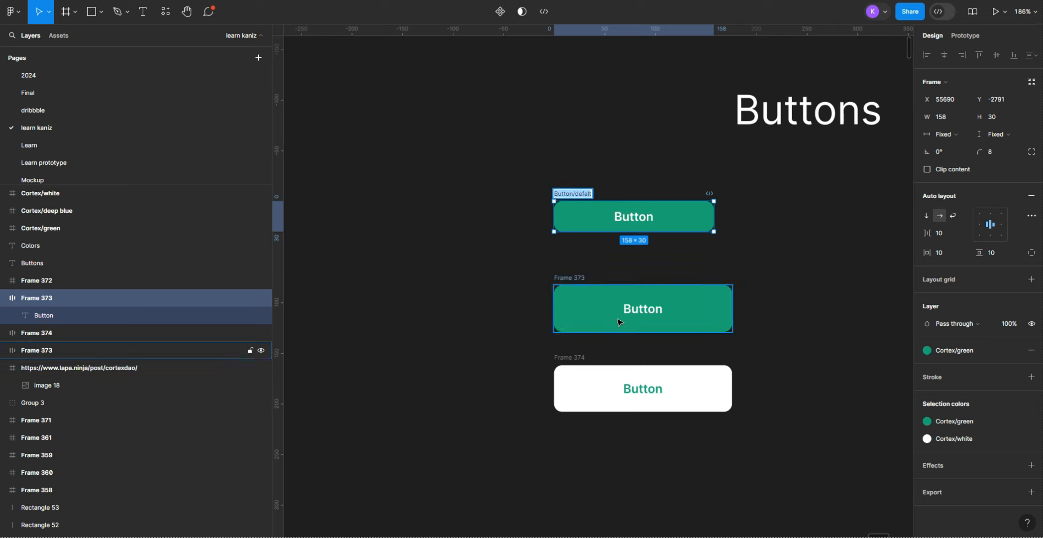
# Step: Rename the larger green button's frame to "Primary Button/defalt", reusing the copied name
pyautogui.click(575, 281)
pyautogui.doubleClick(575, 278)
pyautogui.hotkey('ctrl', 'v')
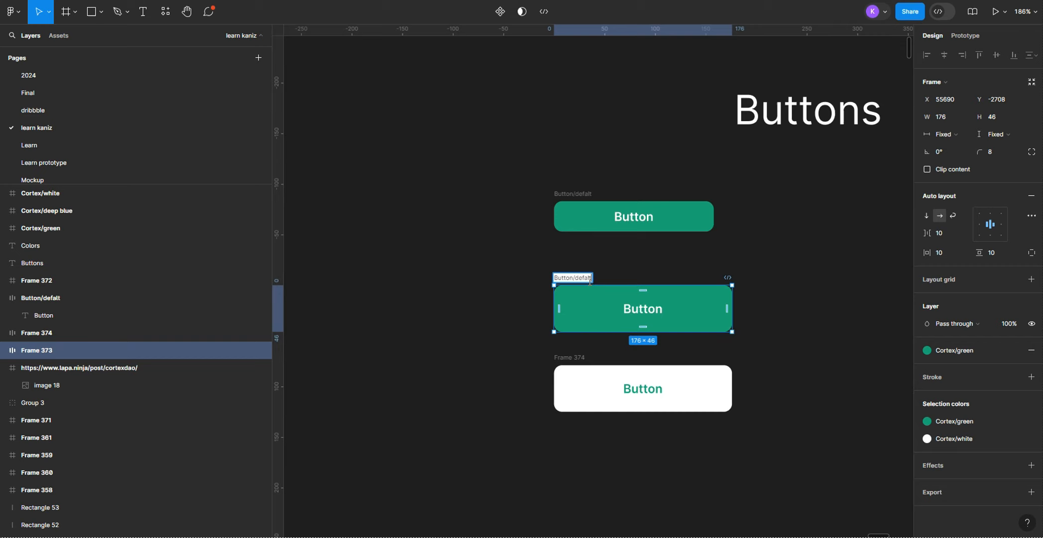
pyautogui.click(555, 278)
pyautogui.write('Primary')
# Step: Rename the white button's frame to "Secondary Button/defalt", reusing the copied name
pyautogui.doubleClick(570, 357)
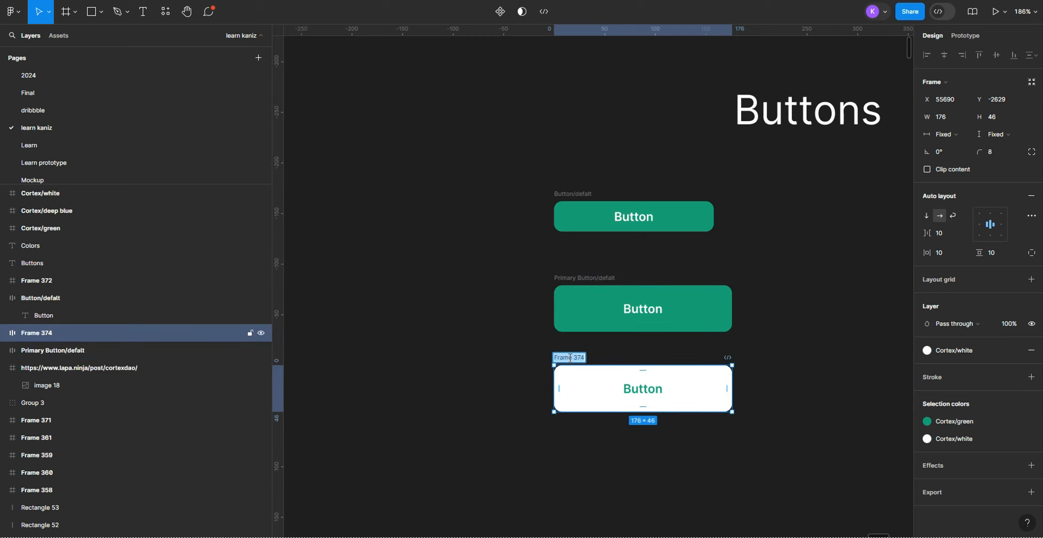
pyautogui.hotkey('ctrl', 'v')
pyautogui.write('Secondary')
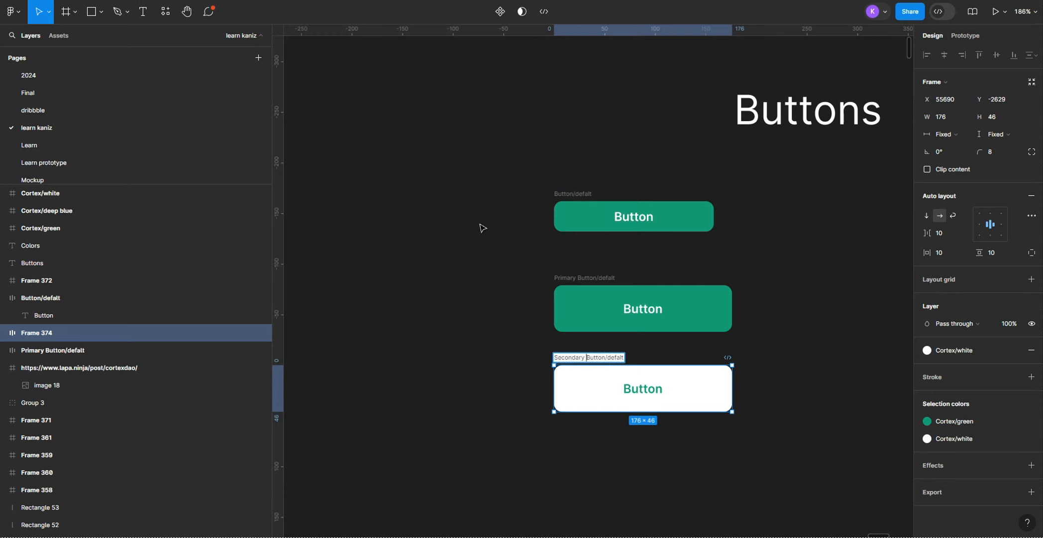
pyautogui.click(483, 228)
# Step: Add the prefix to the smaller button's name so it reads "CTA Button/defalt"
pyautogui.doubleClick(568, 194)
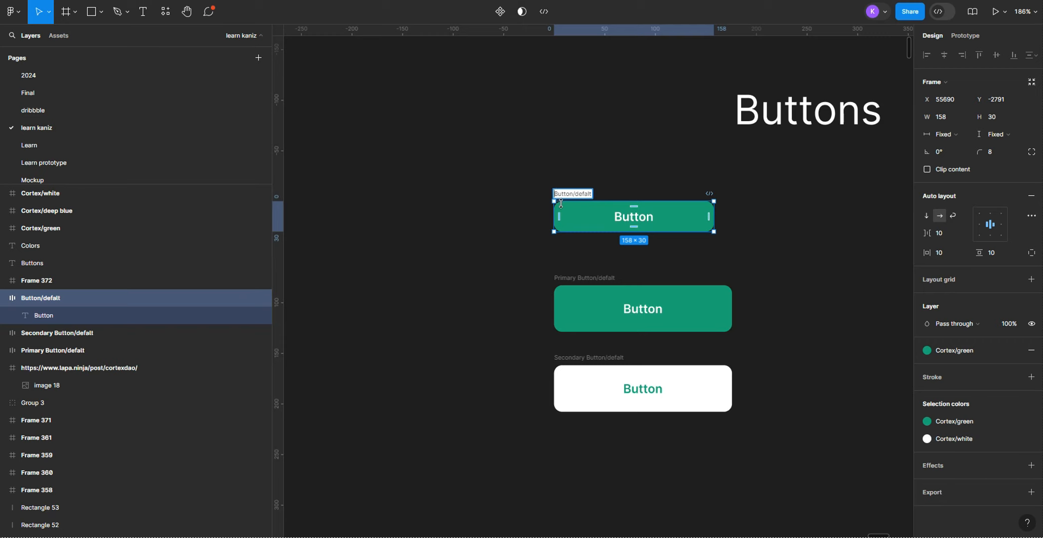
pyautogui.write('CTA')
pyautogui.click(520, 254)
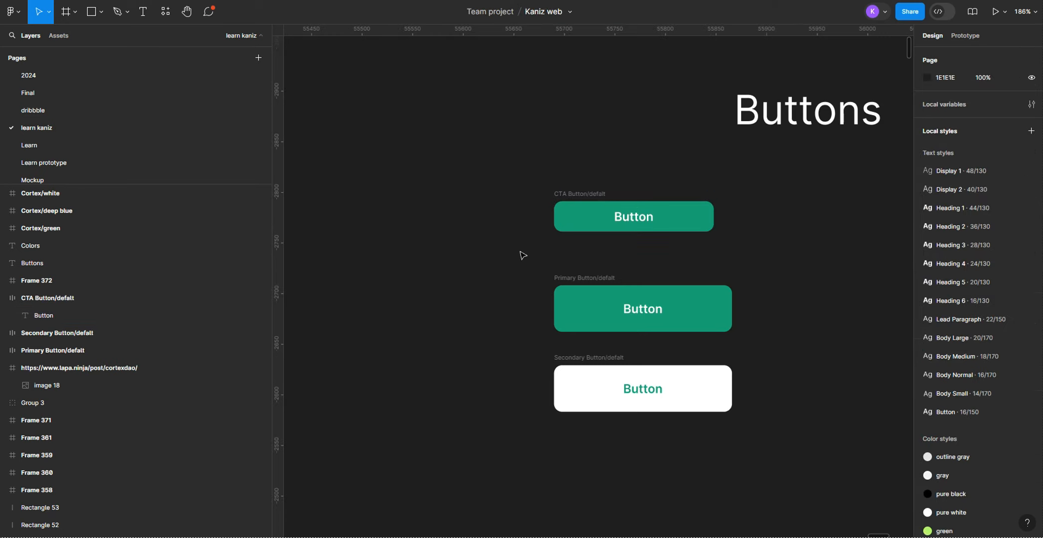
# Step: Duplicate the CTA button to the right of the original, aligned on the same row
pyautogui.scroll(-1, 522, 276)
pyautogui.moveTo(498, 275); pyautogui.dragTo(400, 256)
pyautogui.click(470, 306)
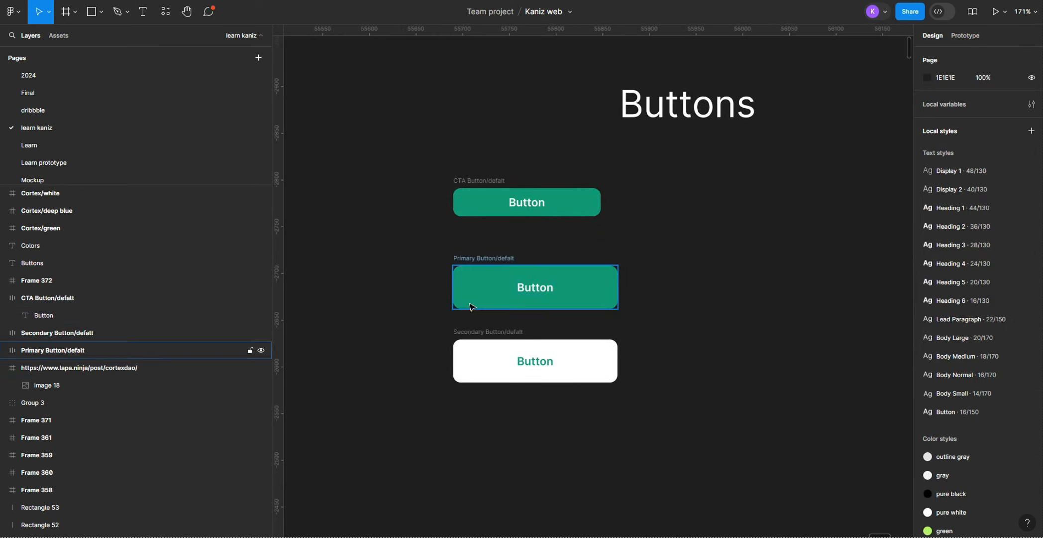
pyautogui.scroll(-2, 645, 256)
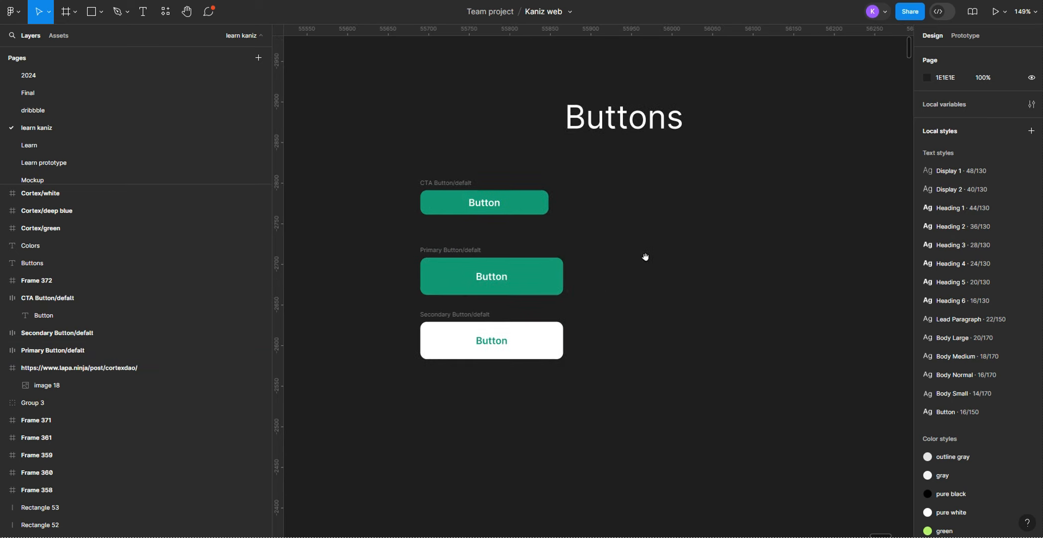
pyautogui.click(442, 187)
pyautogui.moveTo(442, 188); pyautogui.dragTo(608, 188)
pyautogui.click(586, 174)
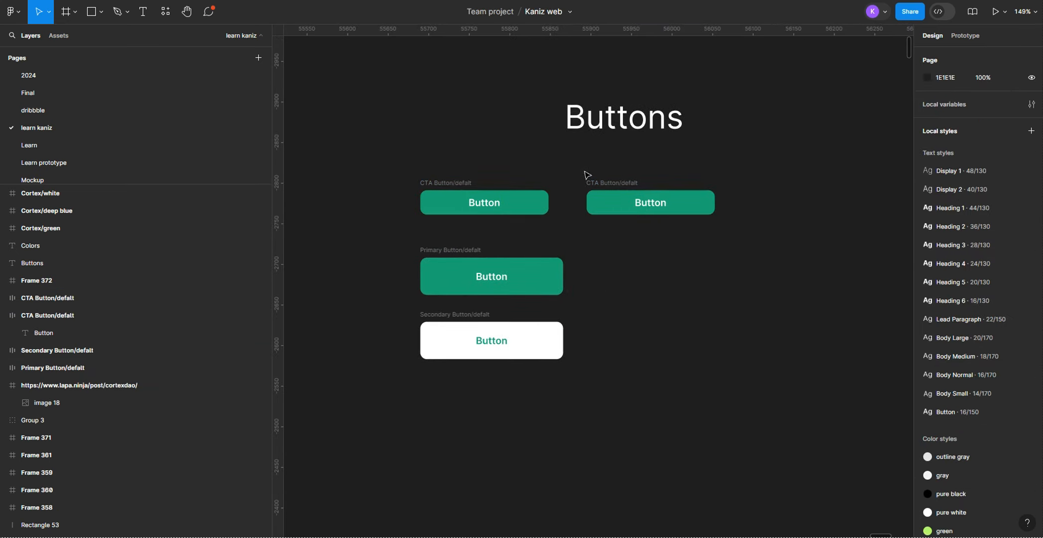
# Step: Recolour the CTA button copy with a Cortex white fill and a Cortex green label
pyautogui.scroll(2, 548, 188)
pyautogui.click(47, 297)
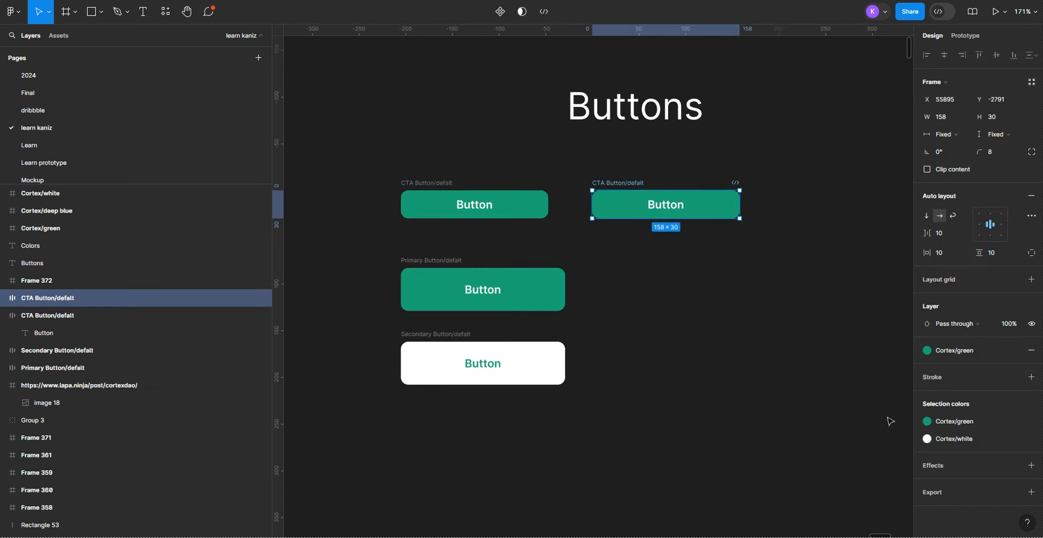
pyautogui.click(961, 419)
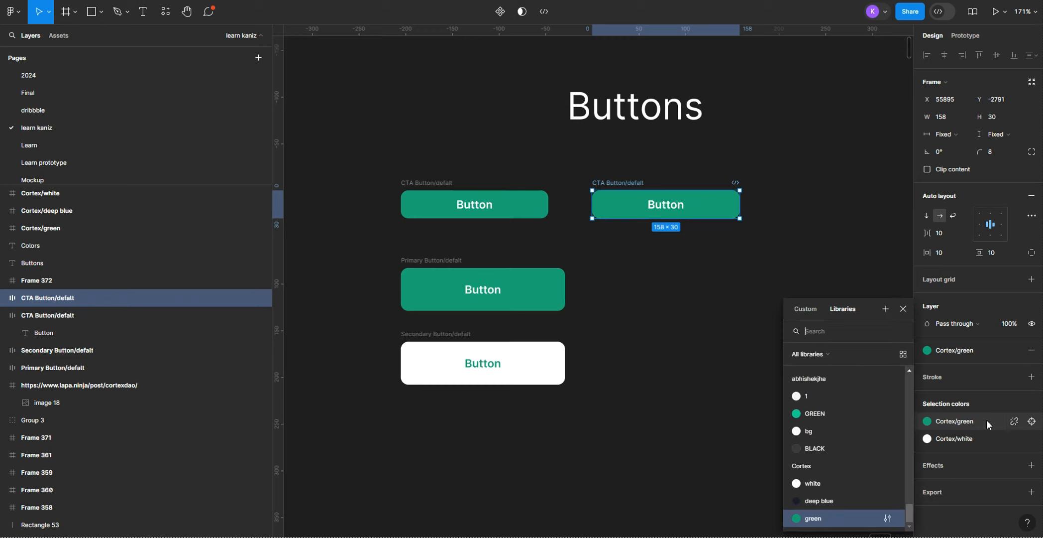
pyautogui.click(819, 487)
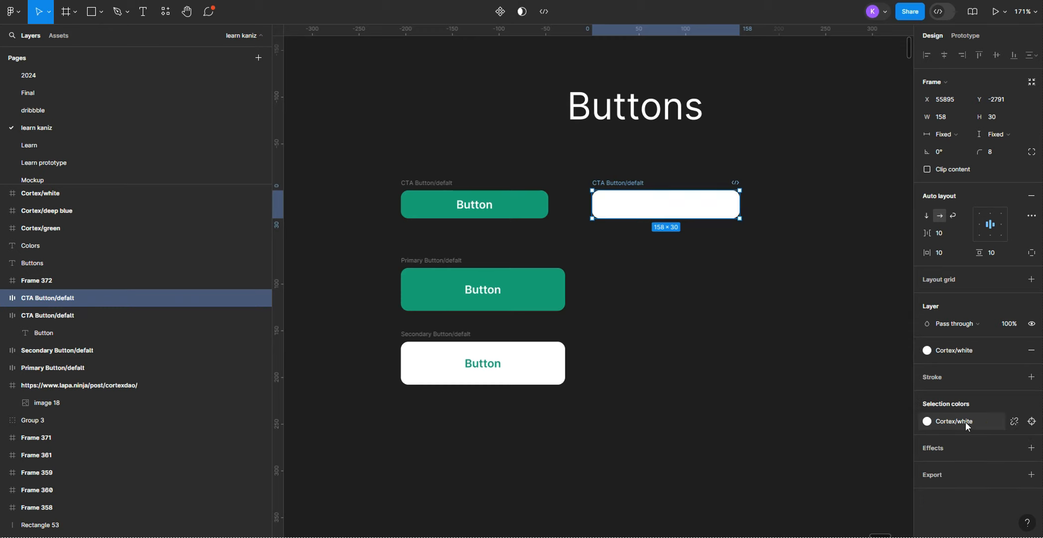
pyautogui.click(671, 207)
pyautogui.click(974, 320)
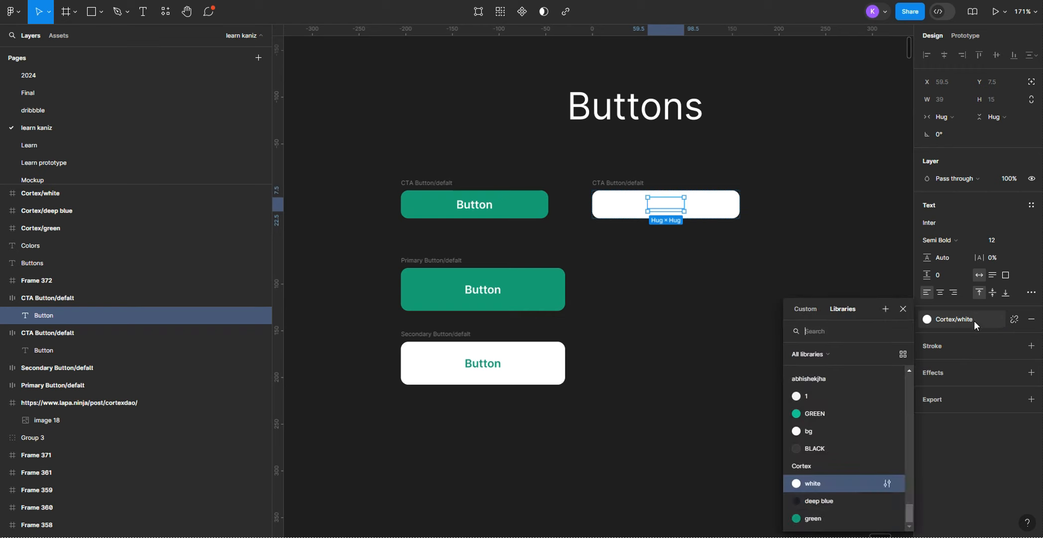
pyautogui.click(827, 518)
pyautogui.click(692, 409)
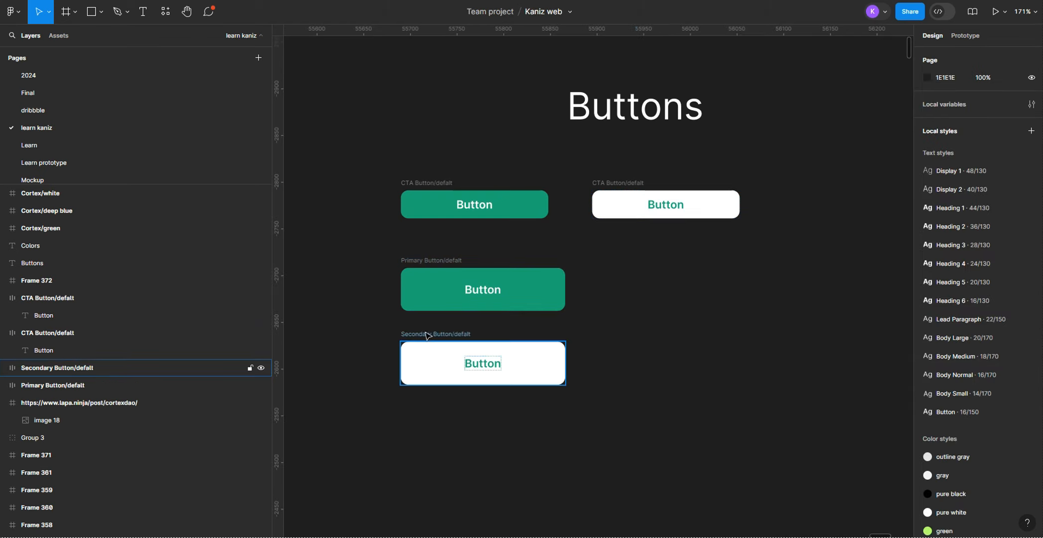
# Step: Duplicate the Primary button to the right of the original, directly under the white CTA copy
pyautogui.moveTo(426, 263); pyautogui.dragTo(620, 257)
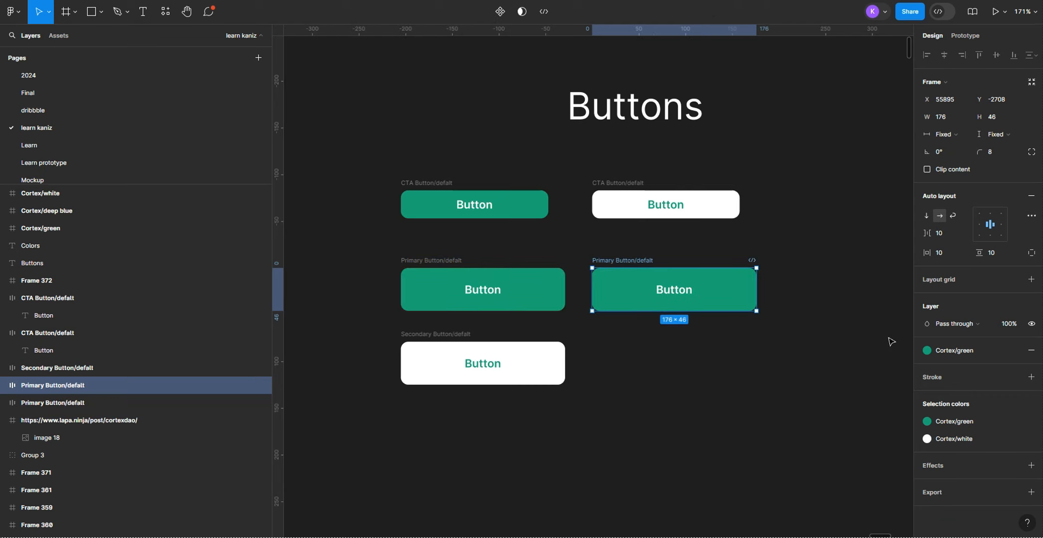
pyautogui.scroll(1, 891, 341)
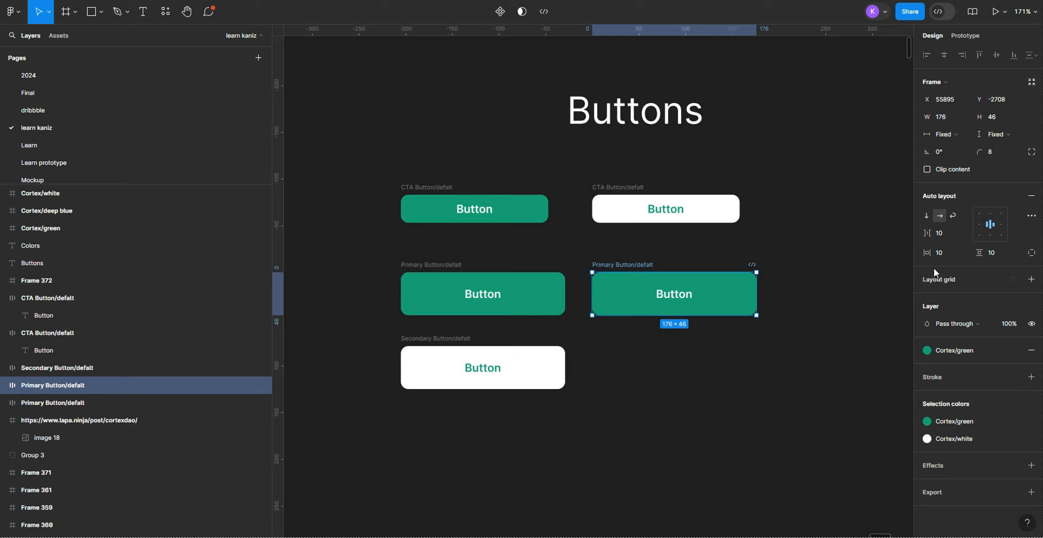
# Step: Add a 1 px inside stroke in Cortex green to the Primary button copy and detach its green colour style
pyautogui.click(946, 379)
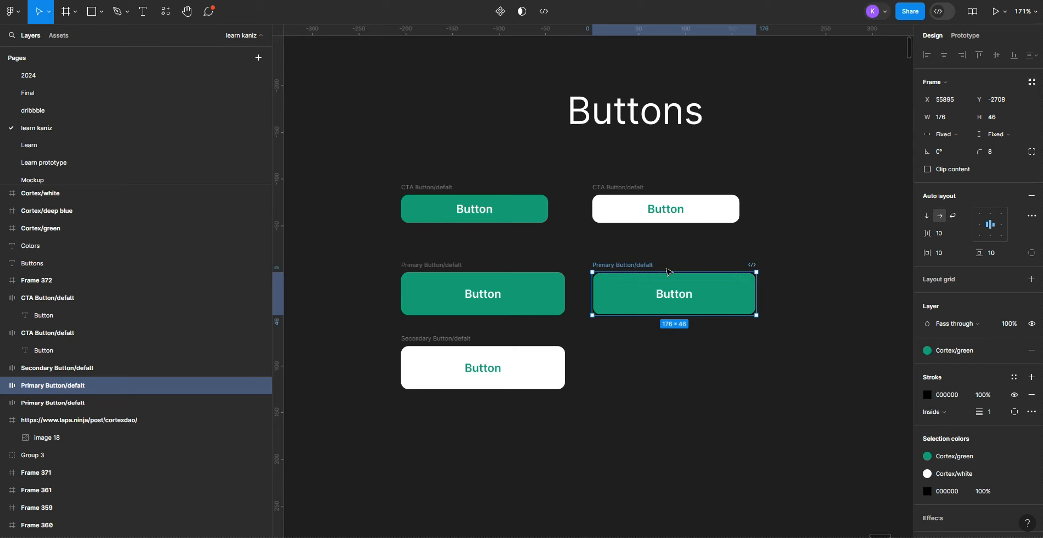
pyautogui.click(1014, 377)
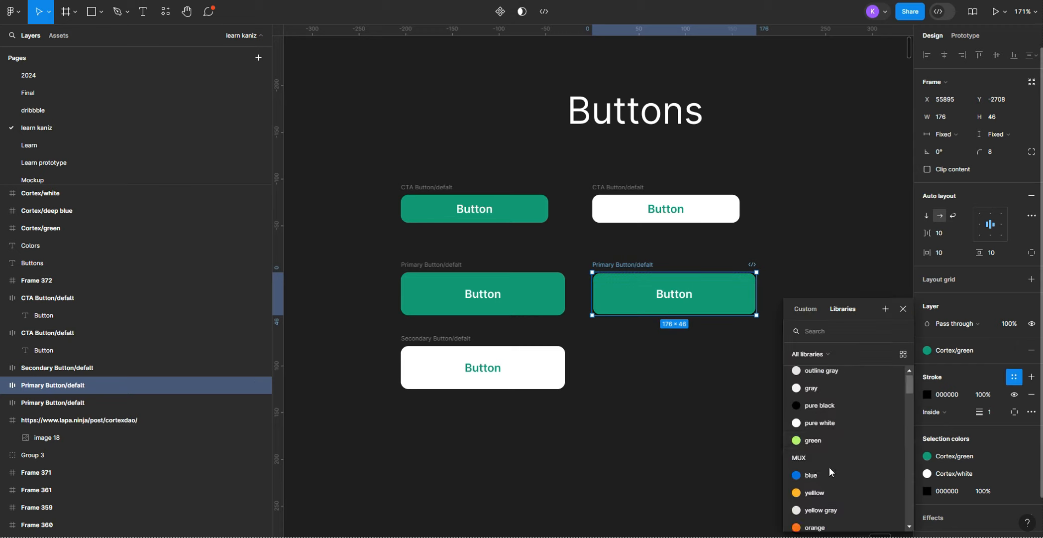
pyautogui.scroll(-10, 846, 448)
pyautogui.click(823, 521)
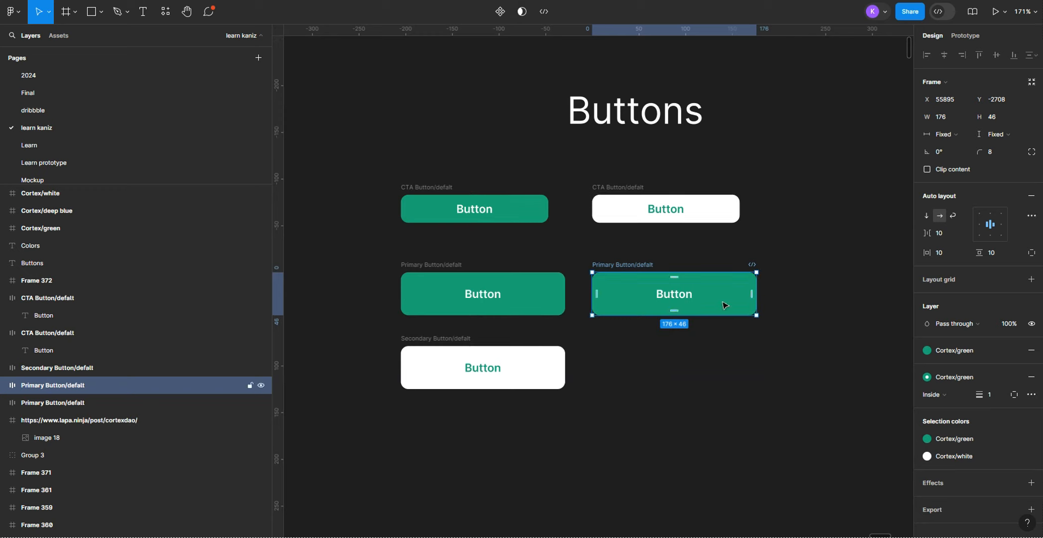
pyautogui.click(1014, 438)
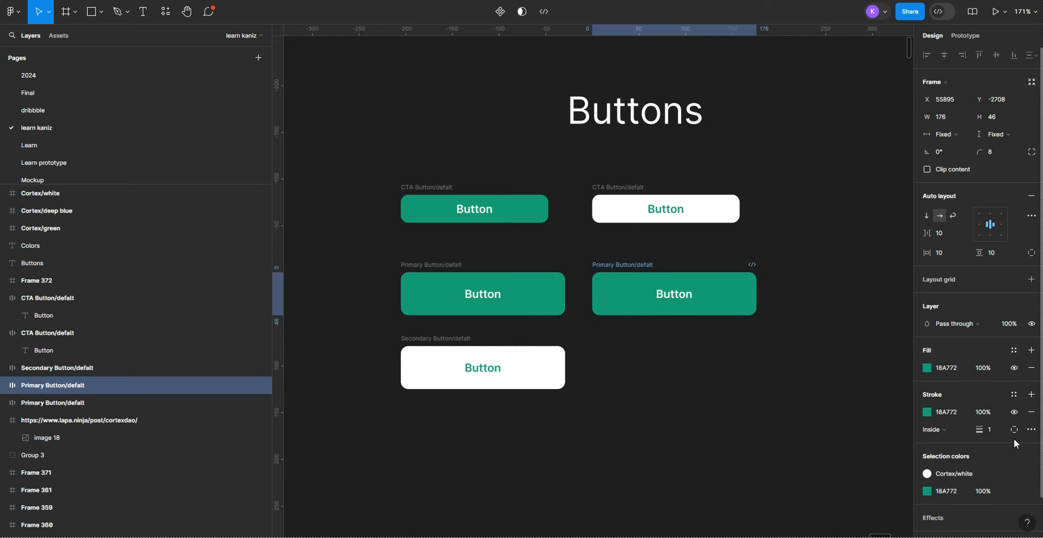
# Step: Change the fill of the Primary button copy to the Cortex white style
pyautogui.click(1031, 368)
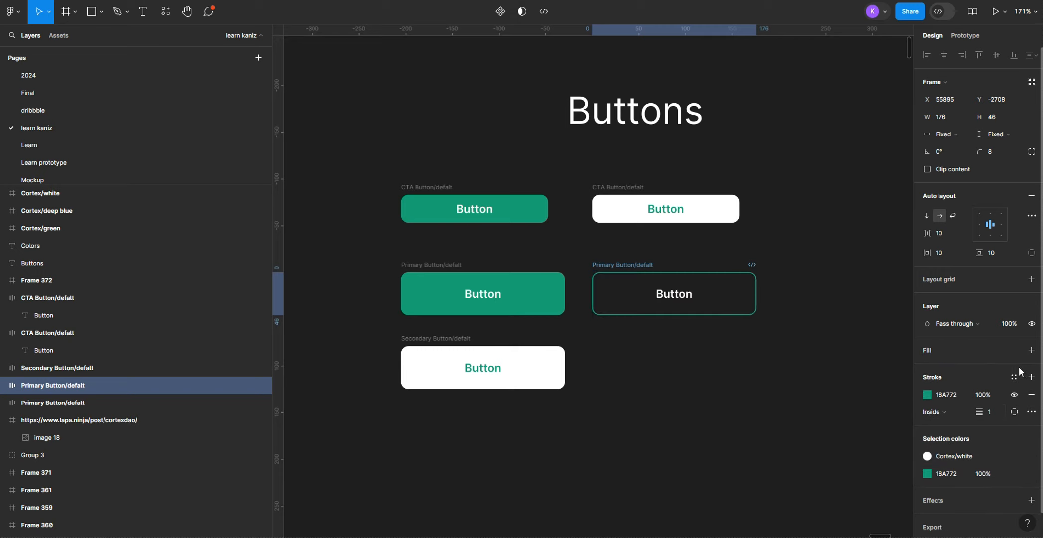
pyautogui.hotkey('ctrl', 'z')
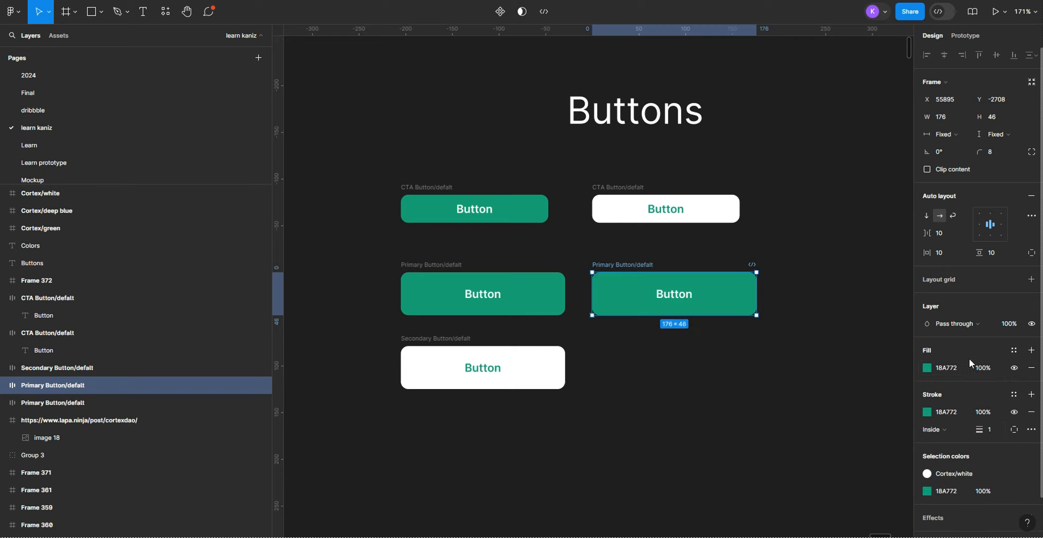
pyautogui.click(1014, 350)
pyautogui.scroll(-5, 826, 498)
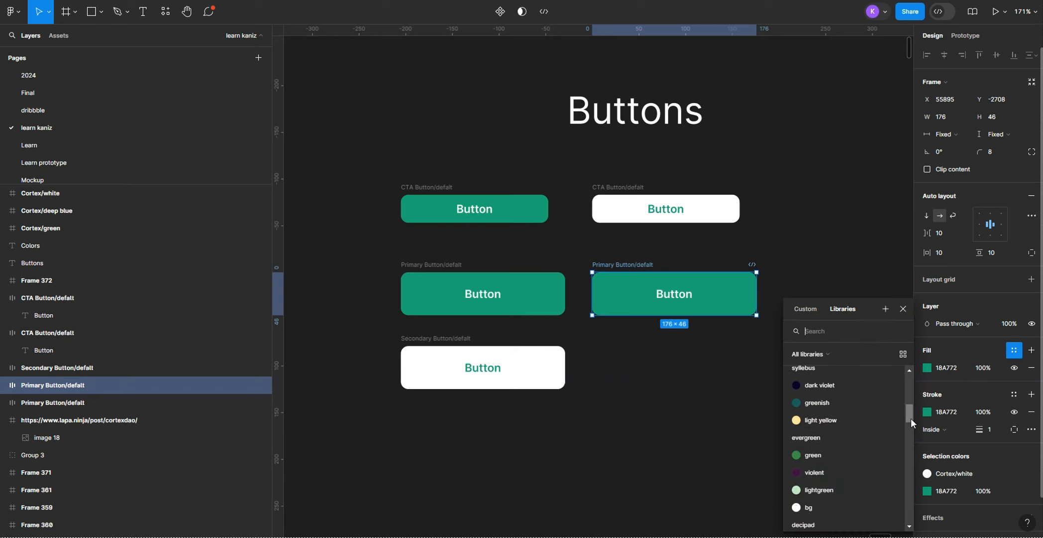
pyautogui.click(804, 483)
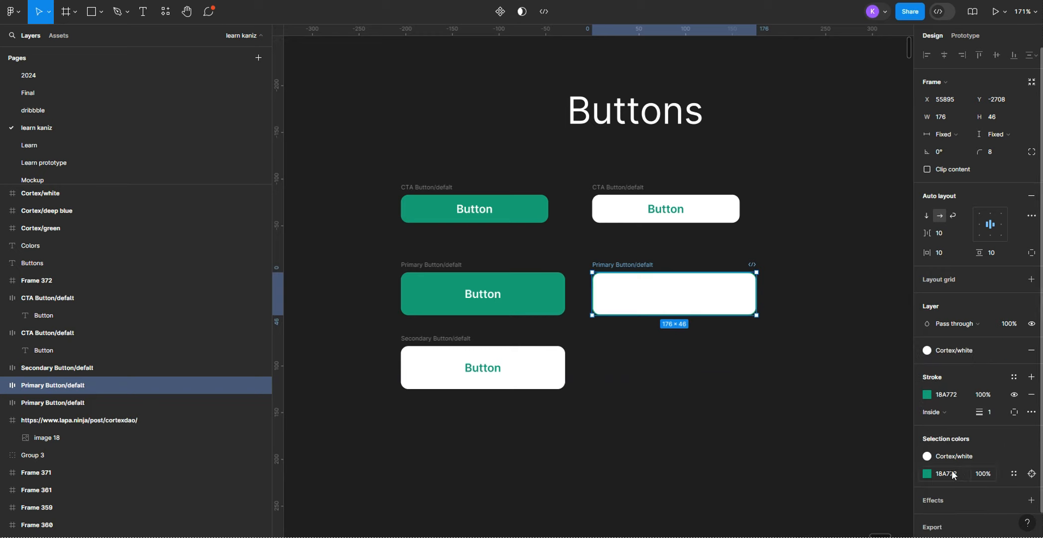
# Step: Recolour the label of the white Primary button copy with the Cortex green style
pyautogui.click(951, 321)
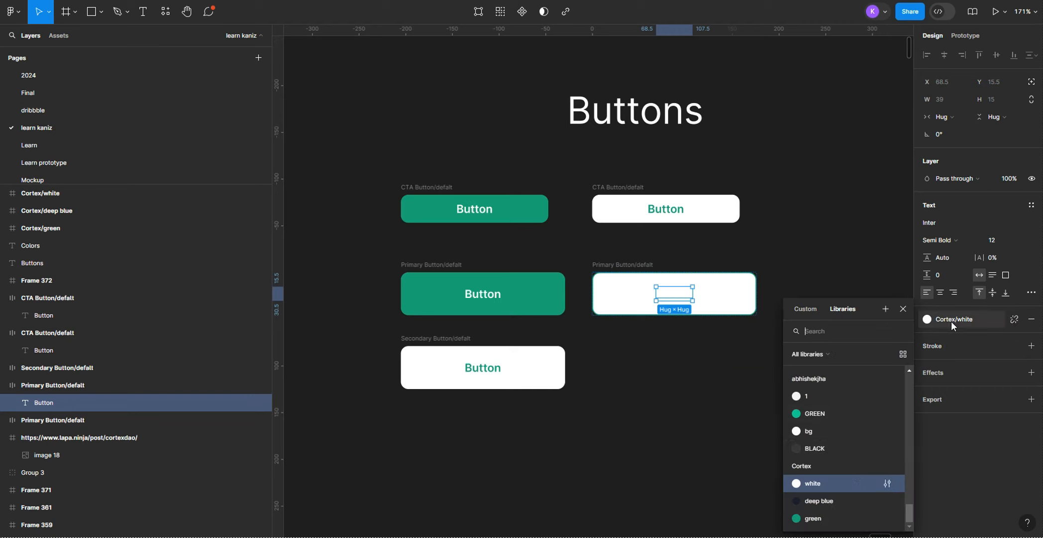
pyautogui.click(816, 521)
pyautogui.click(675, 394)
pyautogui.scroll(3, 659, 310)
pyautogui.scroll(5, 665, 290)
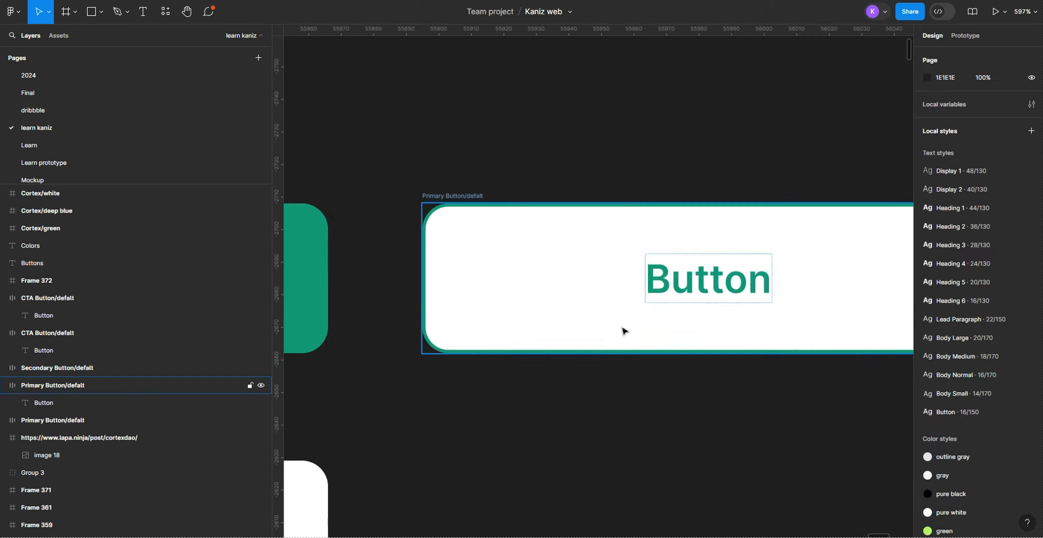
pyautogui.scroll(-4, 628, 321)
pyautogui.moveTo(666, 369); pyautogui.dragTo(671, 404)
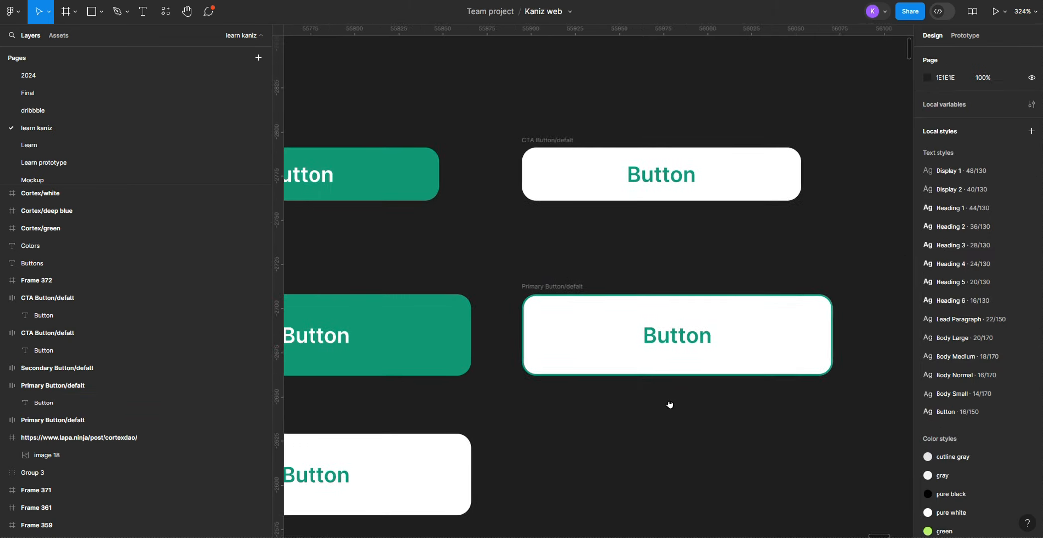
# Step: Copy the properties of the outlined white Primary button and paste them onto the white CTA button
pyautogui.click(548, 291)
pyautogui.rightClick(548, 288)
pyautogui.moveTo(573, 198)
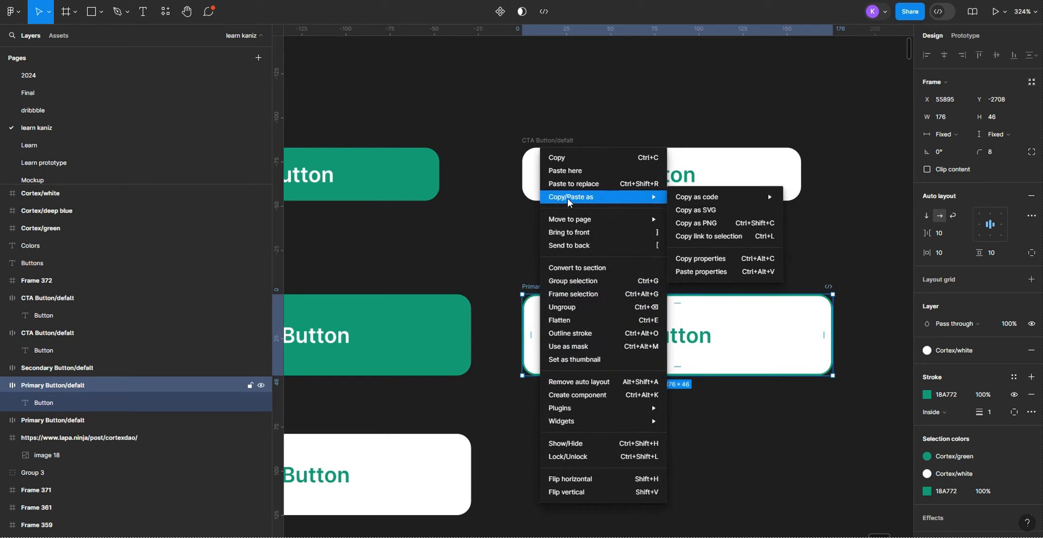
pyautogui.click(722, 258)
pyautogui.click(545, 142)
pyautogui.rightClick(545, 145)
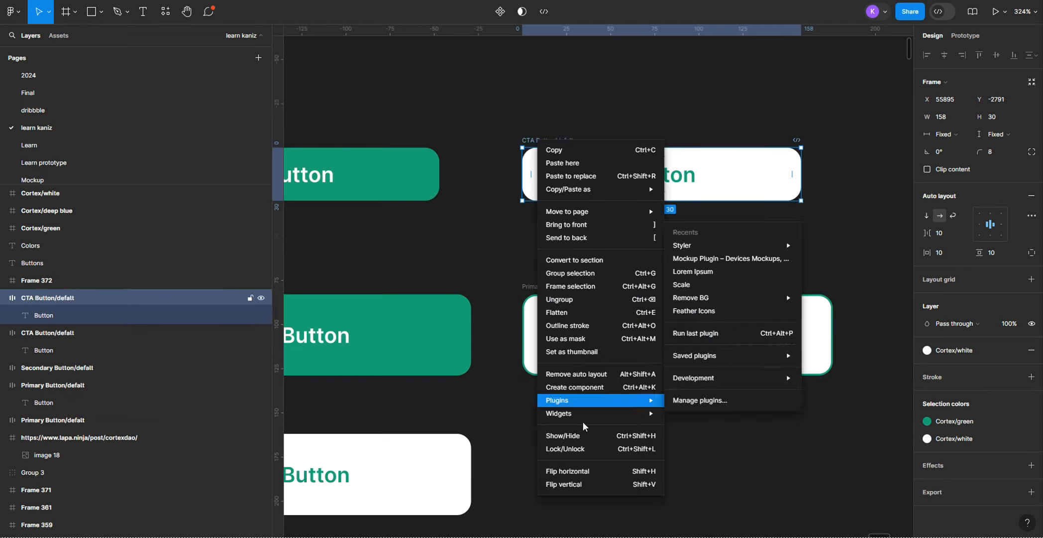
pyautogui.moveTo(655, 190)
pyautogui.click(724, 272)
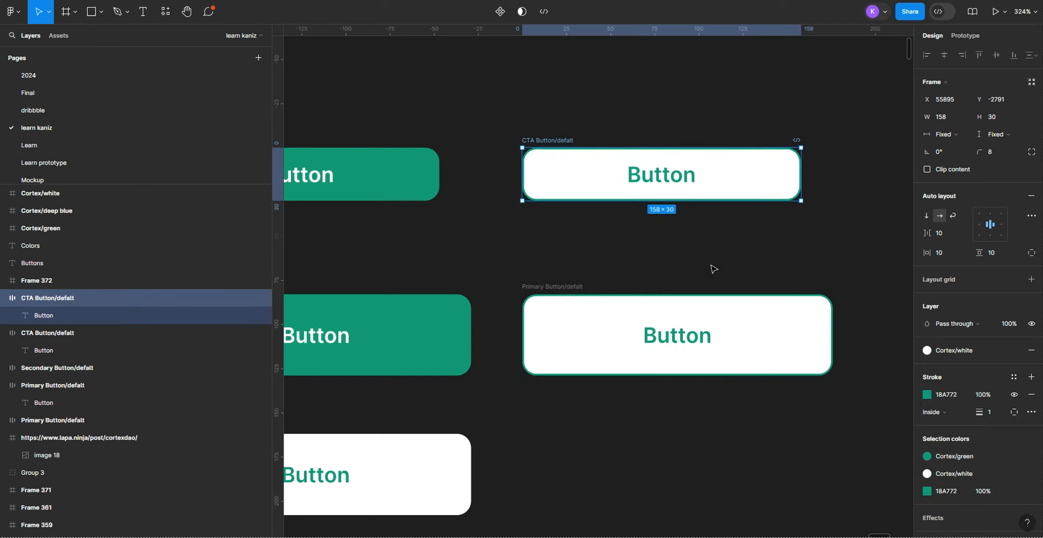
pyautogui.scroll(-2, 711, 265)
pyautogui.click(581, 339)
# Step: Duplicate the Secondary button to the right of the original, directly under the outlined Primary button
pyautogui.scroll(-2, 578, 343)
pyautogui.hscroll(-1, 574, 344)
pyautogui.scroll(-2, 579, 342)
pyautogui.click(385, 322)
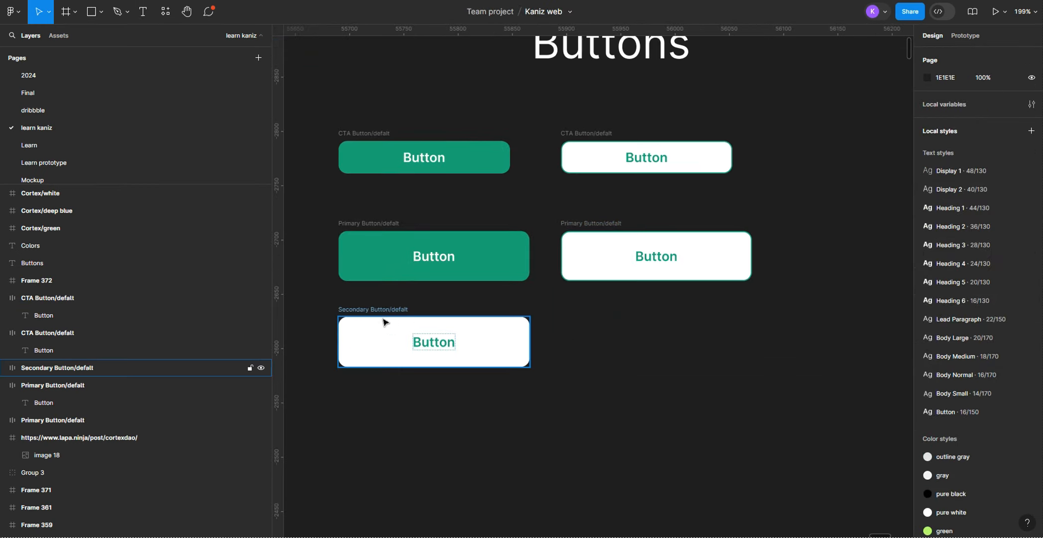
pyautogui.moveTo(387, 312); pyautogui.dragTo(610, 311)
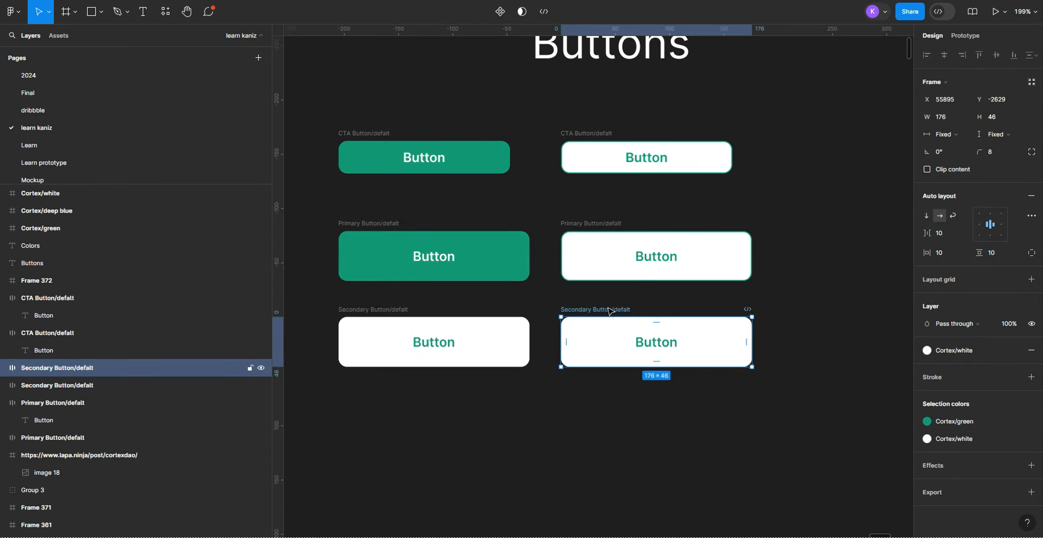